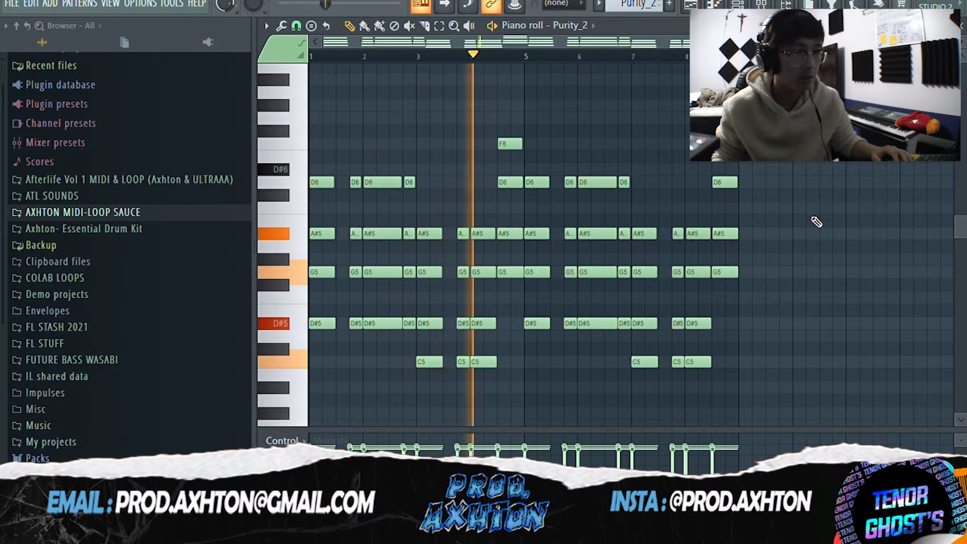
Audition the Purity_2 chord pattern, and open and audition the Purity_2 #2 pattern in the piano roll.
{"action": "key", "text": "space"}
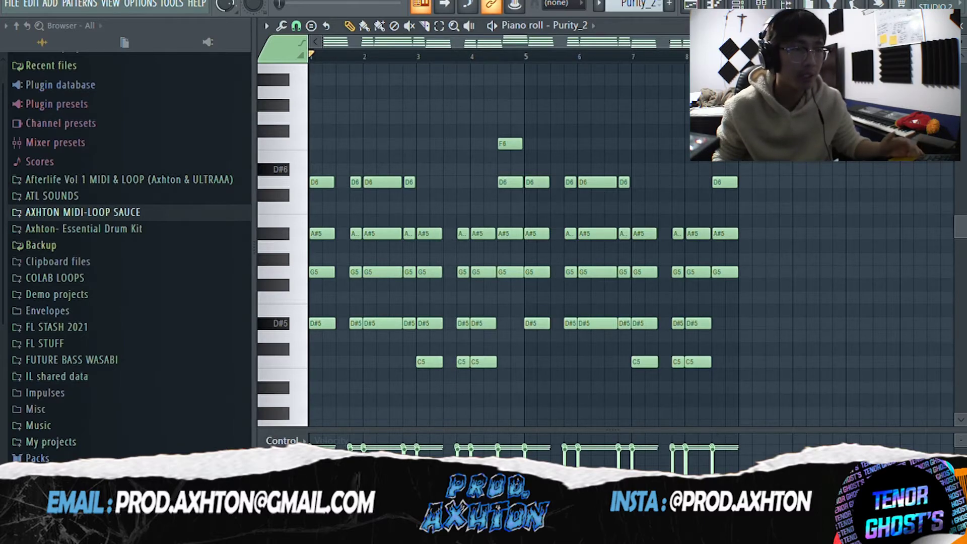
{"action": "key", "text": "F5"}
{"action": "double_click", "coordinate": [535, 124]}
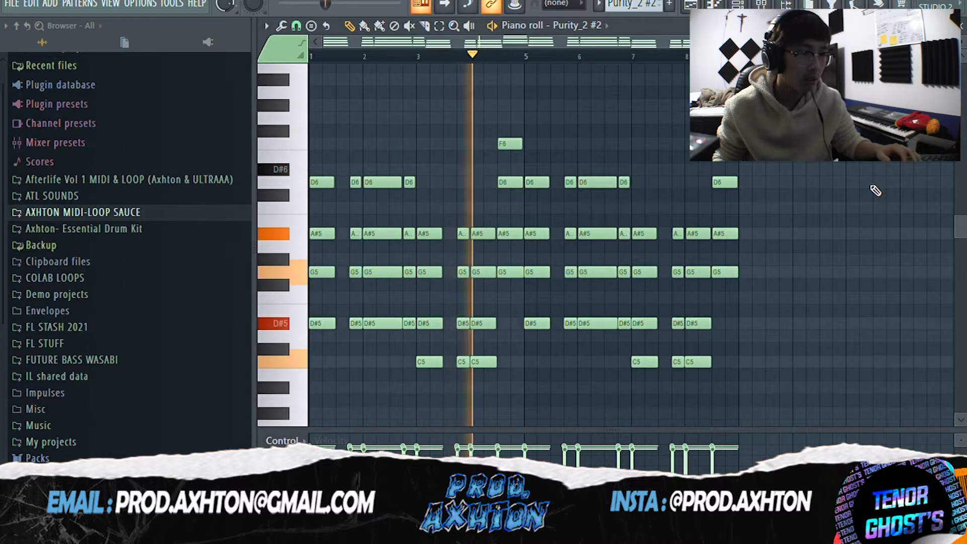
{"action": "key", "text": "space"}
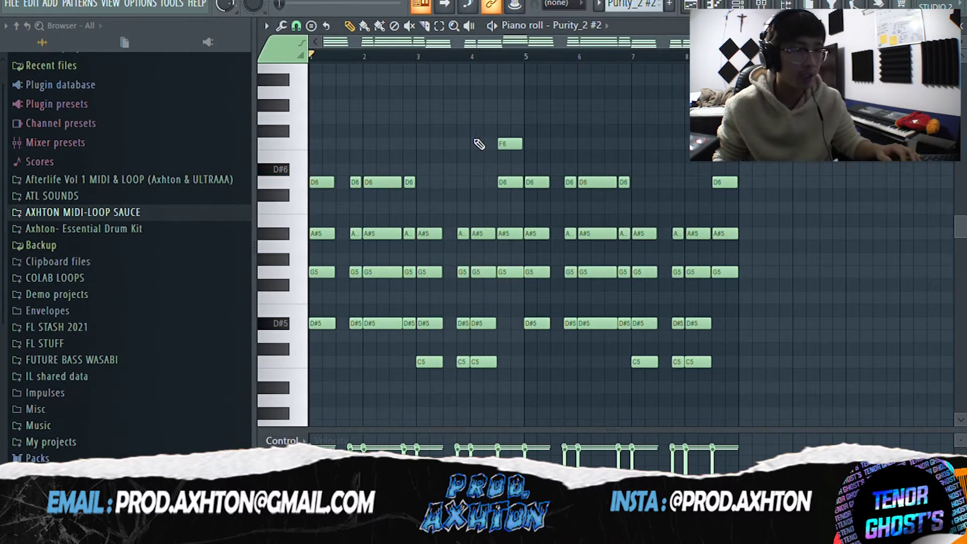
Examine the staggered note starts around bar 5 and the note velocities of the Purity_2 #2 pattern.
{"action": "scroll", "coordinate": [529, 323], "scroll_direction": "up", "scroll_amount": 5}
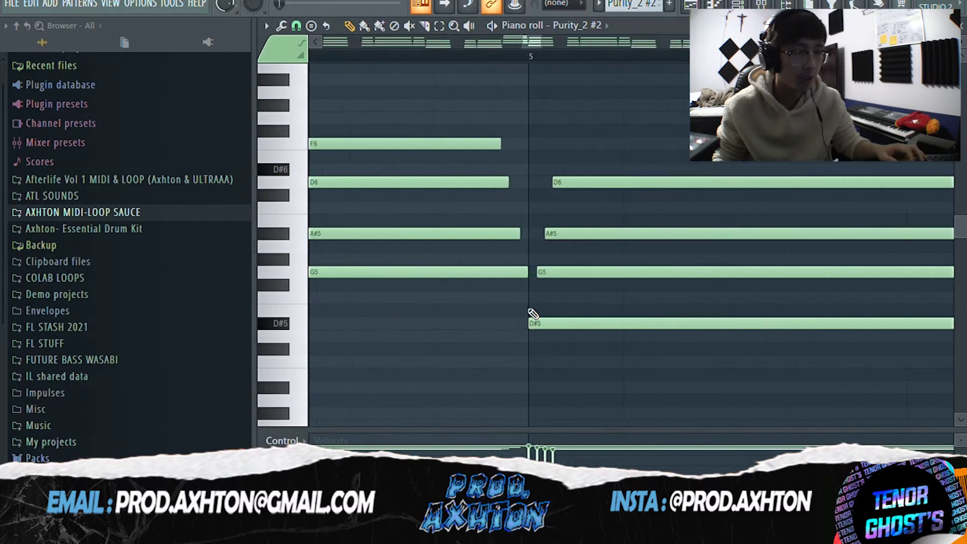
{"action": "scroll", "coordinate": [533, 361], "scroll_direction": "down", "scroll_amount": 5}
{"action": "left_click_drag", "start_coordinate": [529, 430], "coordinate": [513, 105]}
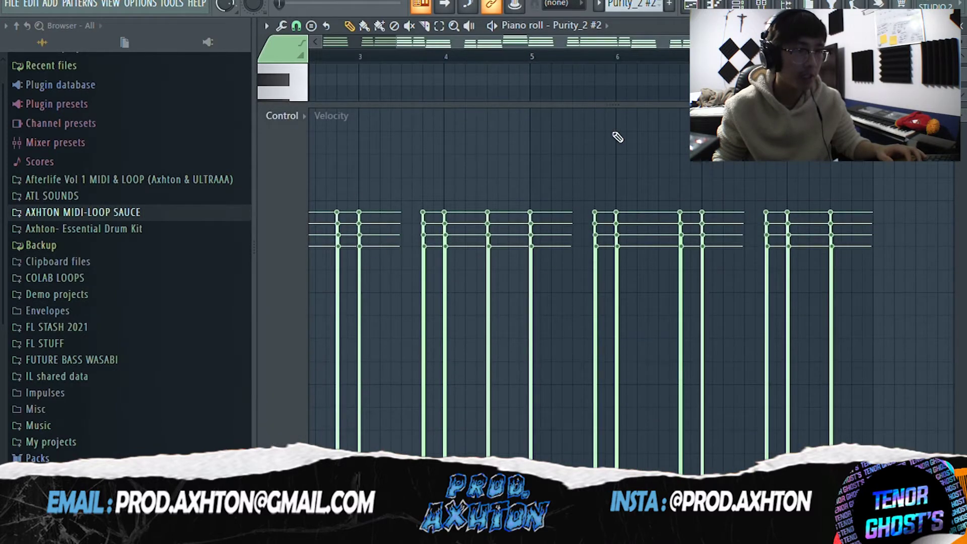
{"action": "left_click_drag", "start_coordinate": [615, 112], "coordinate": [587, 401]}
Open the Lit Flute (Purity) pattern from the playlist and play its melody through in the piano roll.
{"action": "left_click", "coordinate": [690, 4]}
{"action": "double_click", "coordinate": [475, 169]}
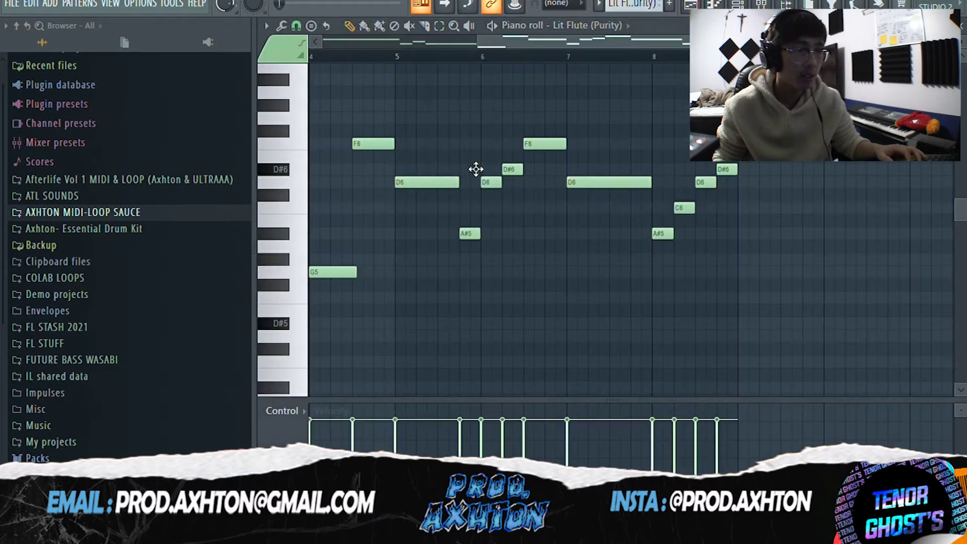
{"action": "left_click", "coordinate": [266, 25]}
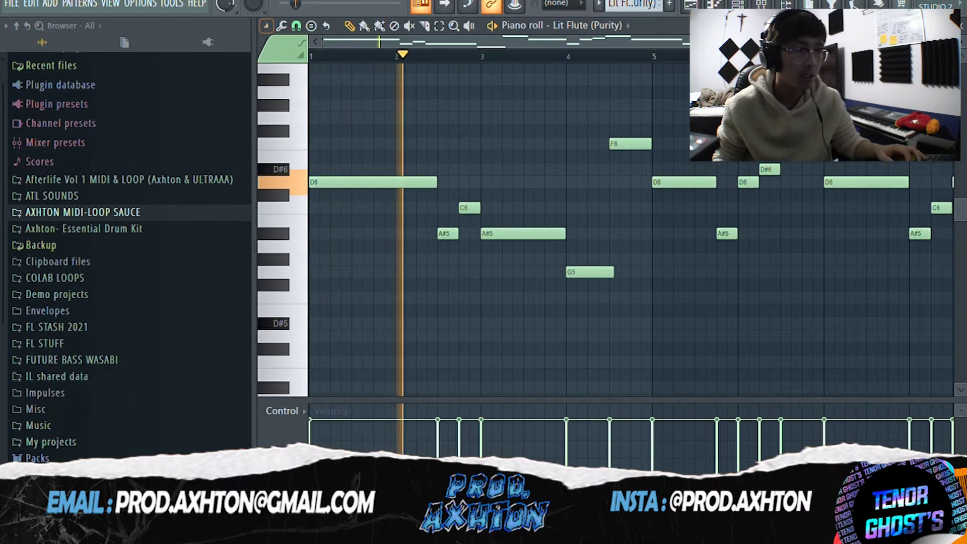
{"action": "left_click_drag", "start_coordinate": [710, 41], "coordinate": [801, 41]}
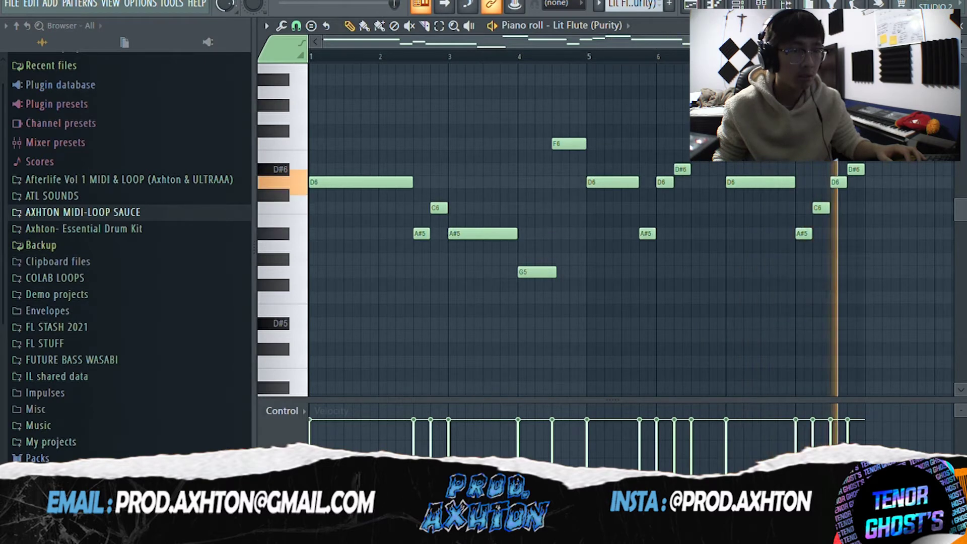
{"action": "key", "text": "space"}
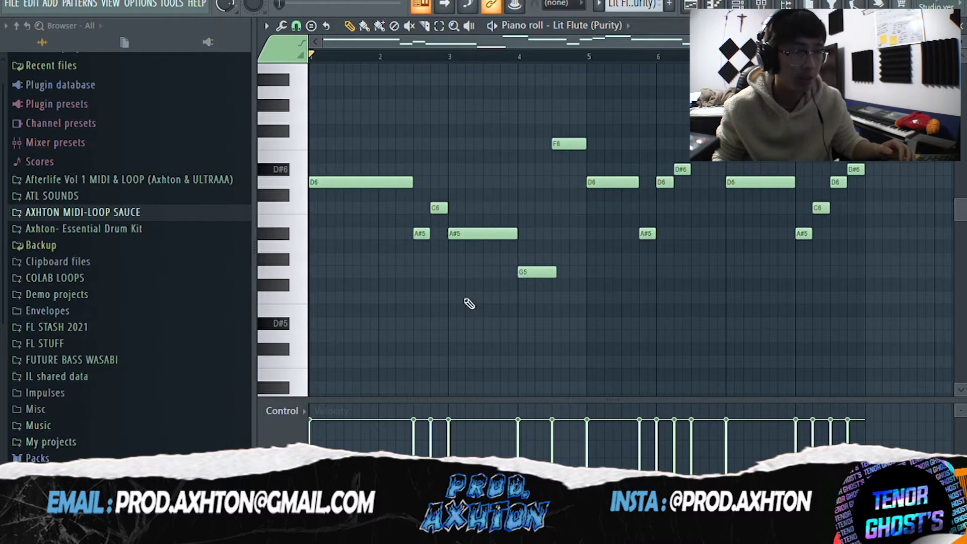
Open the Best piano (Nexus) pattern in the piano roll and listen to its chords.
{"action": "key", "text": "F5"}
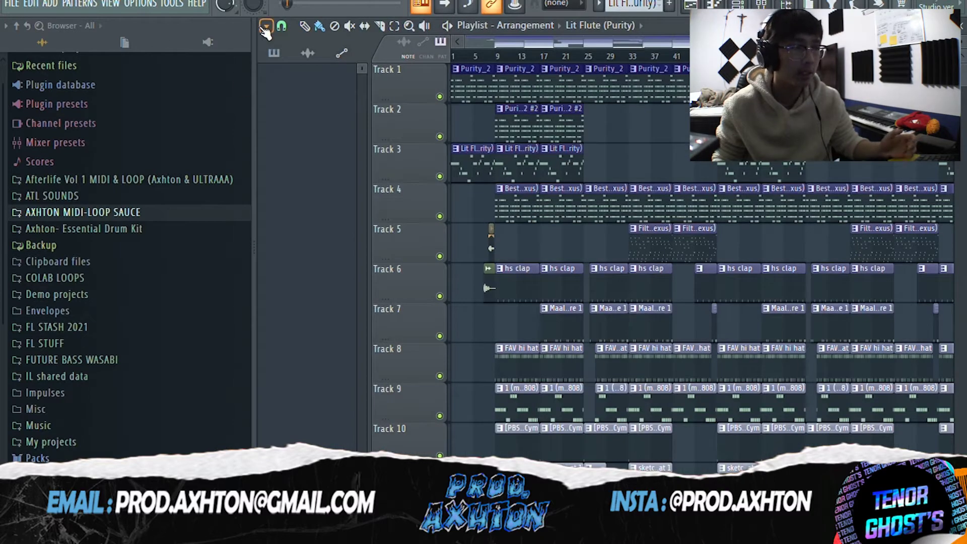
{"action": "left_click_drag", "start_coordinate": [260, 37], "coordinate": [261, 38]}
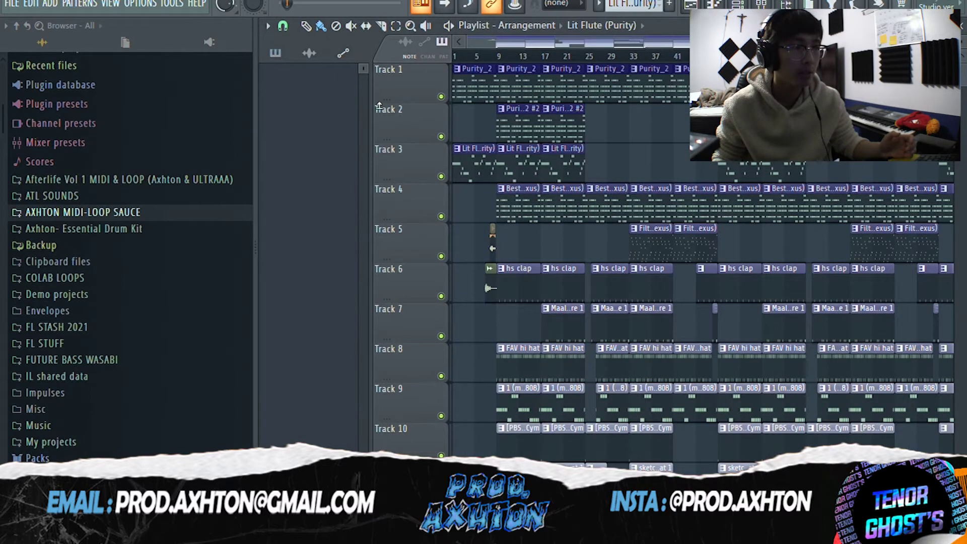
{"action": "key", "text": "F7"}
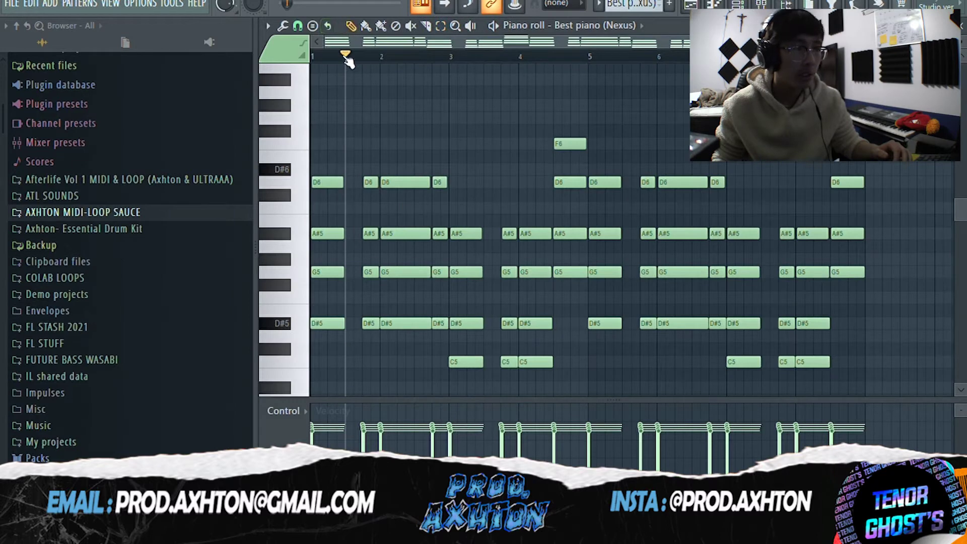
{"action": "key", "text": "space"}
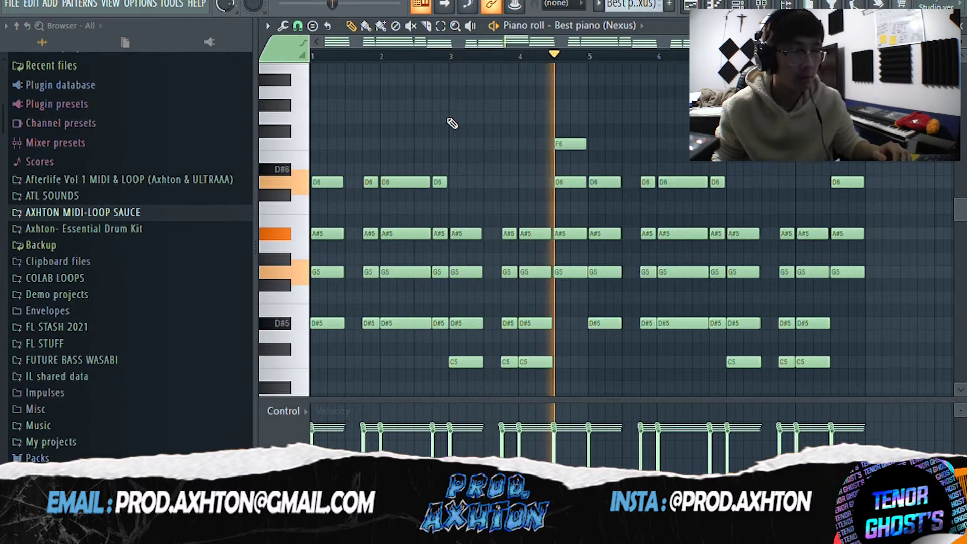
Open the Filtered Sine Pluck (Nexus) pattern from Track 5 and play its arpeggiated notes through.
{"action": "key", "text": "F5"}
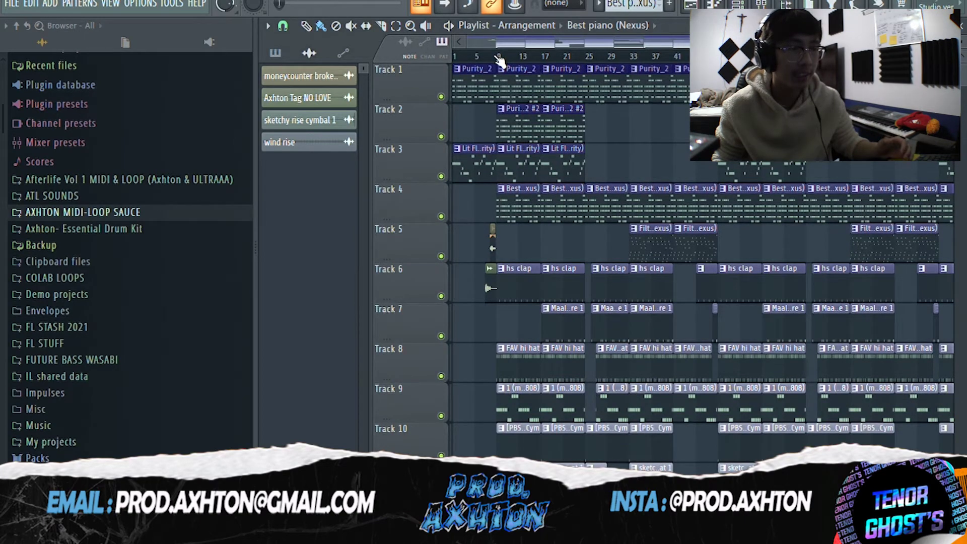
{"action": "double_click", "coordinate": [661, 247]}
{"action": "key", "text": "space"}
{"action": "key", "text": "space"}
{"action": "scroll", "coordinate": [928, 171], "scroll_direction": "up", "scroll_amount": 3}
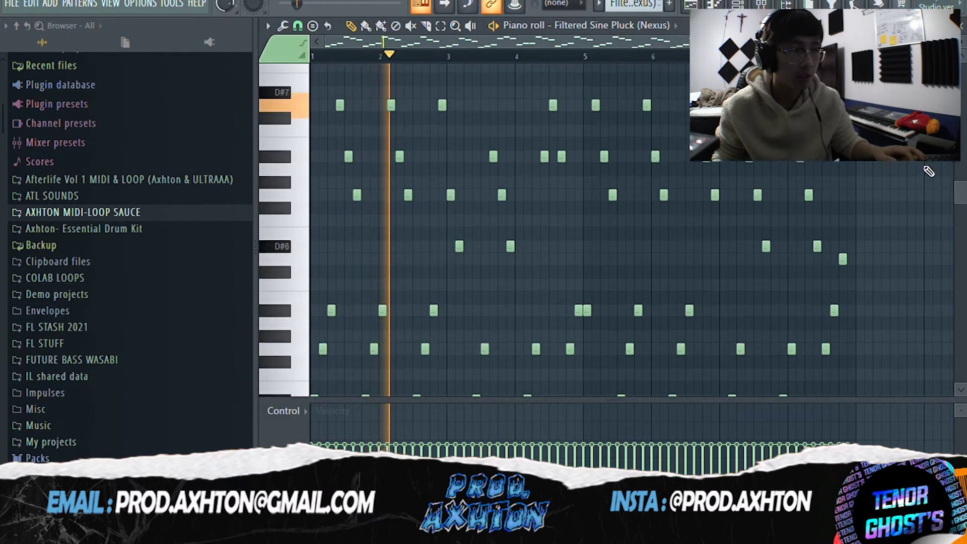
{"action": "scroll", "coordinate": [632, 227], "scroll_direction": "down", "scroll_amount": 3}
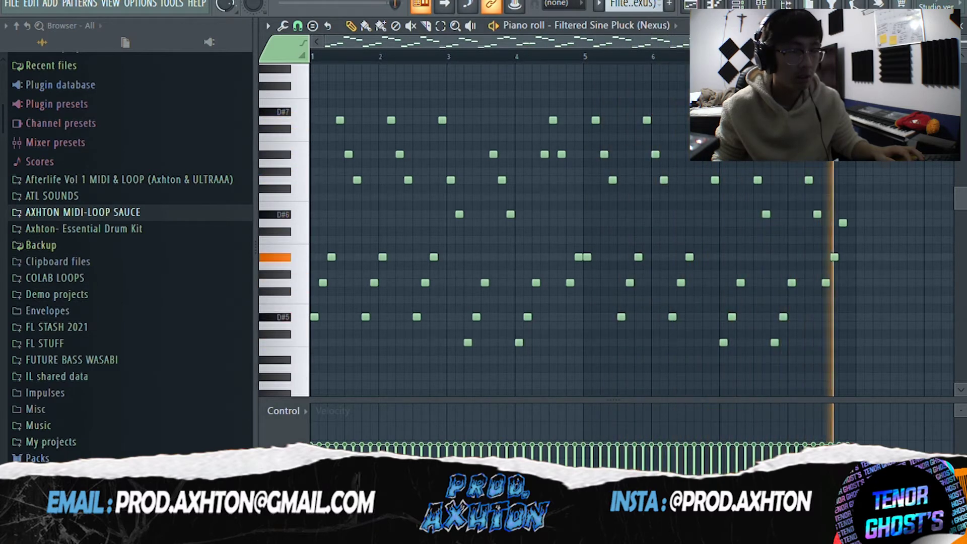
{"action": "key", "text": "space"}
Draw a one-bar chord of A#5, D6 and F6 at bar 10, select it and apply the arpeggiator.
{"action": "left_click_drag", "start_coordinate": [460, 39], "coordinate": [667, 64]}
{"action": "left_click", "coordinate": [653, 258]}
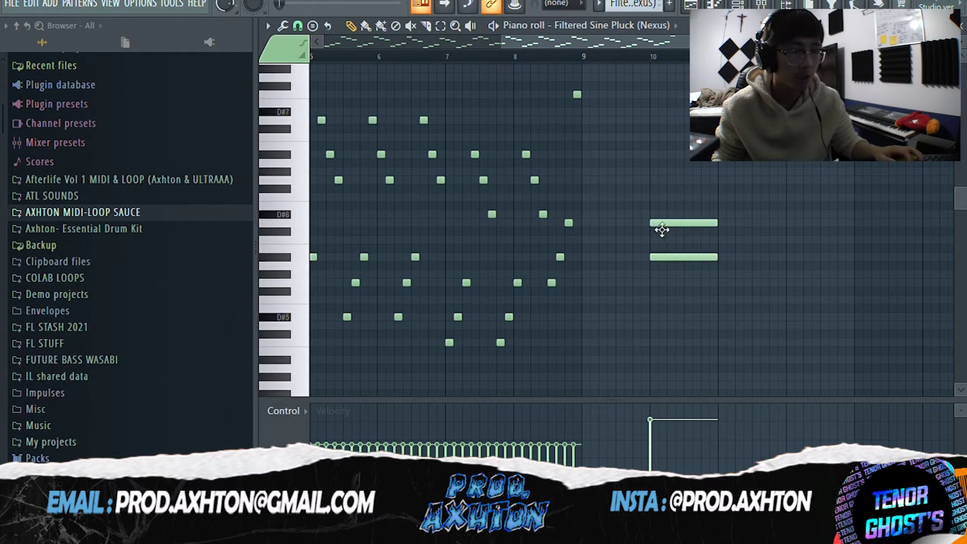
{"action": "left_click_drag", "start_coordinate": [650, 175], "coordinate": [719, 291]}
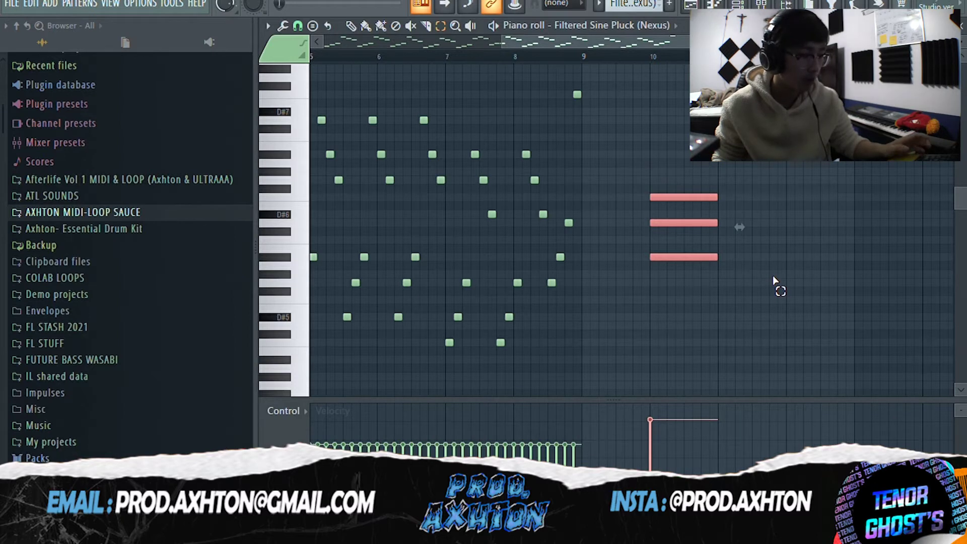
{"action": "key", "text": "alt+a"}
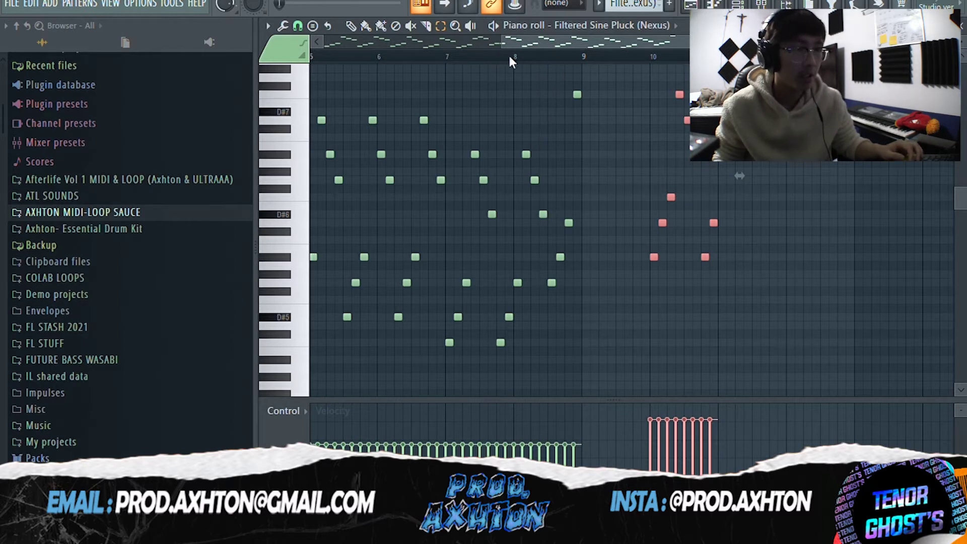
Try different arpeggiator octave ranges, rhythm speeds and note lengths on the chord at bar 10.
{"action": "left_click_drag", "start_coordinate": [429, 152], "coordinate": [429, 140]}
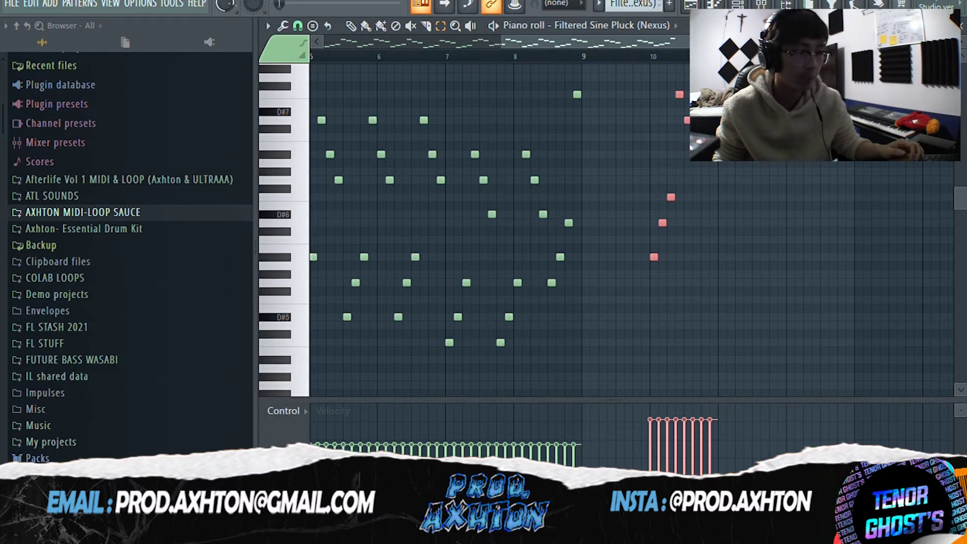
{"action": "left_click_drag", "start_coordinate": [754, 227], "coordinate": [740, 226]}
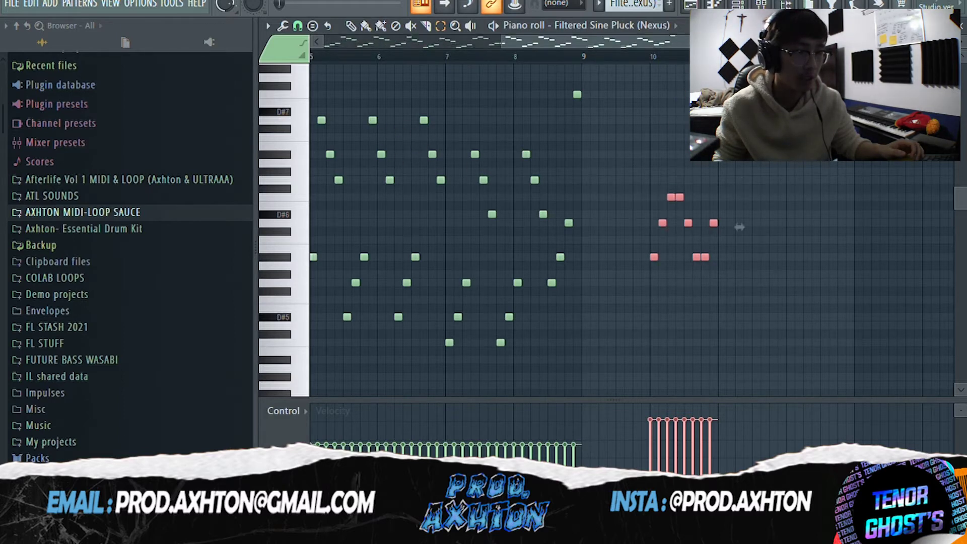
{"action": "key", "text": "ctrl+z"}
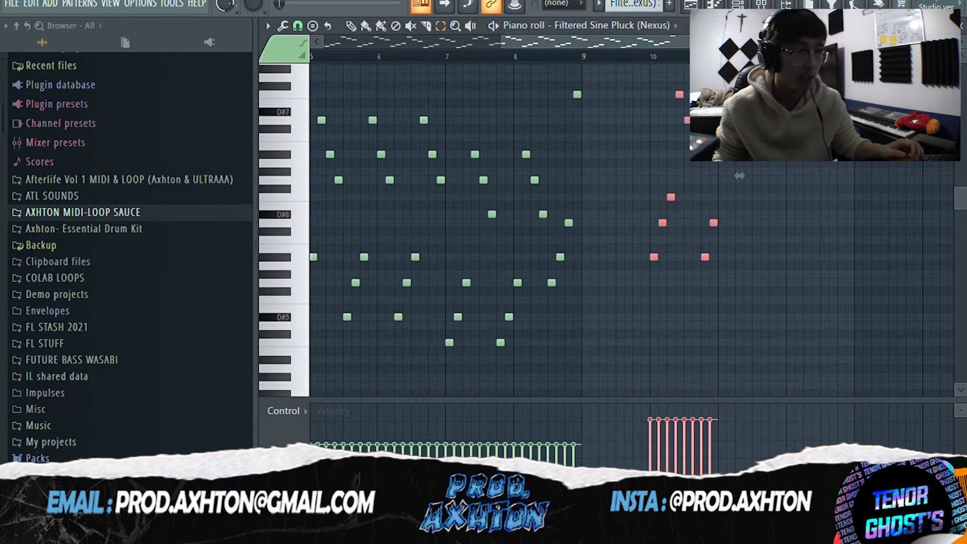
{"action": "left_click_drag", "start_coordinate": [740, 175], "coordinate": [740, 151]}
{"action": "key", "text": "ctrl+z"}
{"action": "key", "text": "ctrl+z"}
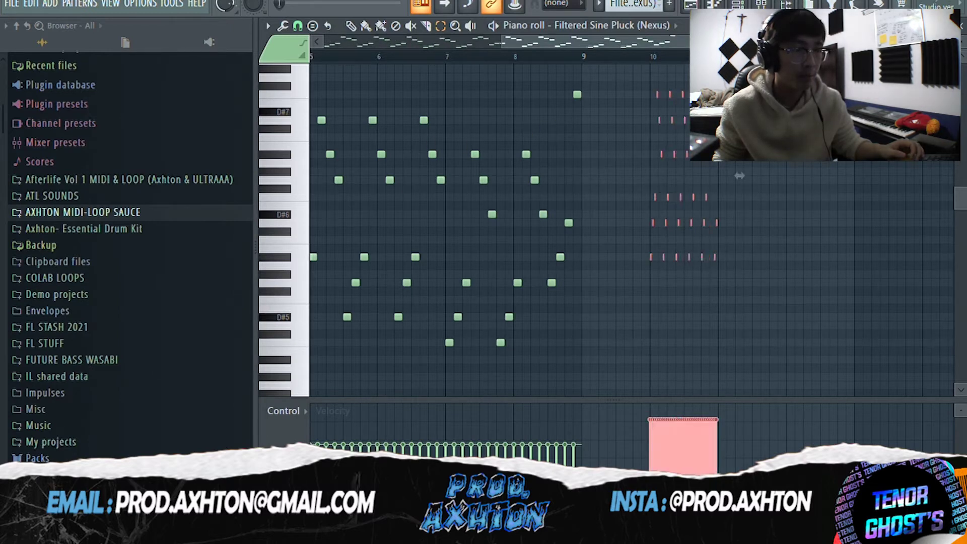
{"action": "key", "text": "ctrl+z"}
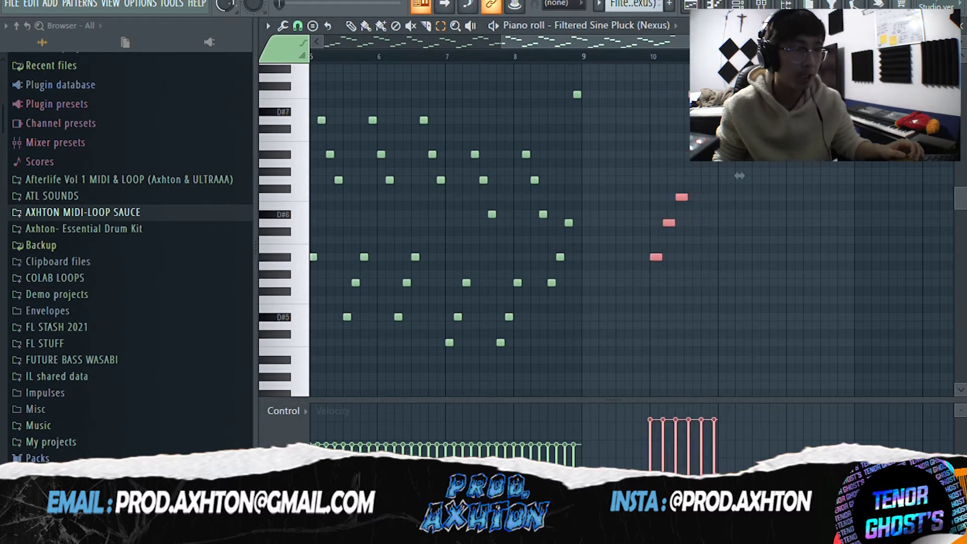
{"action": "key", "text": "ctrl+z"}
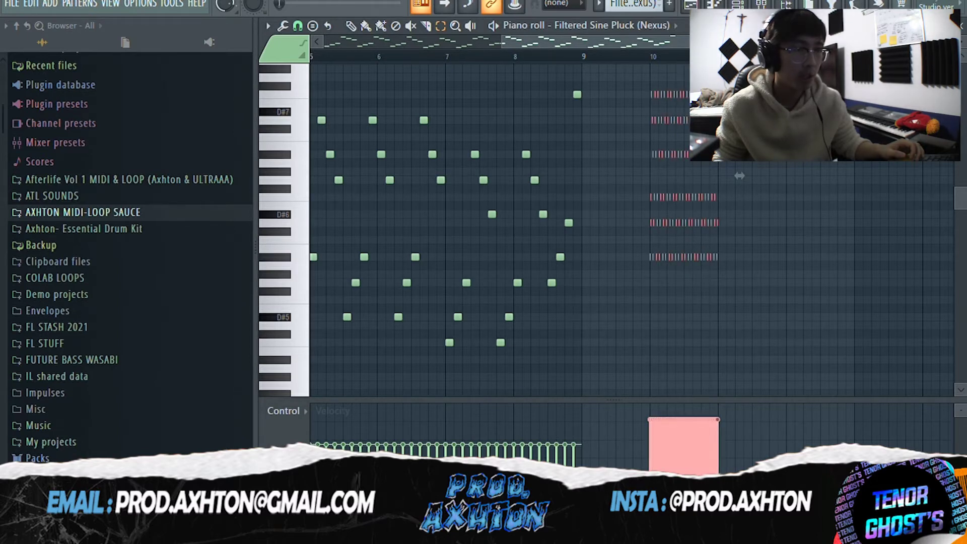
{"action": "key", "text": "ctrl+z"}
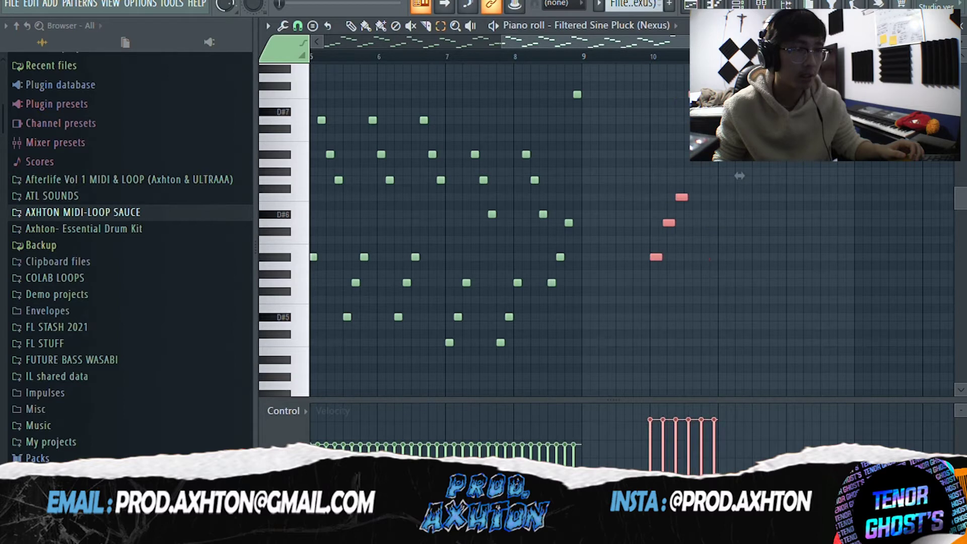
{"action": "key", "text": "ctrl+z"}
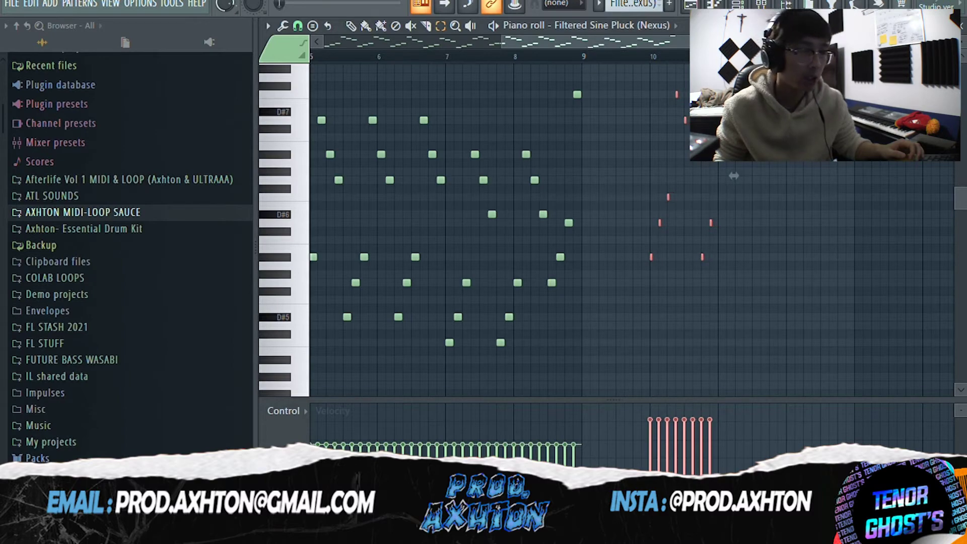
Play the playlist arrangement from bar 41 and review how the melody patterns are laid out across Tracks 1 to 5.
{"action": "key", "text": "F5"}
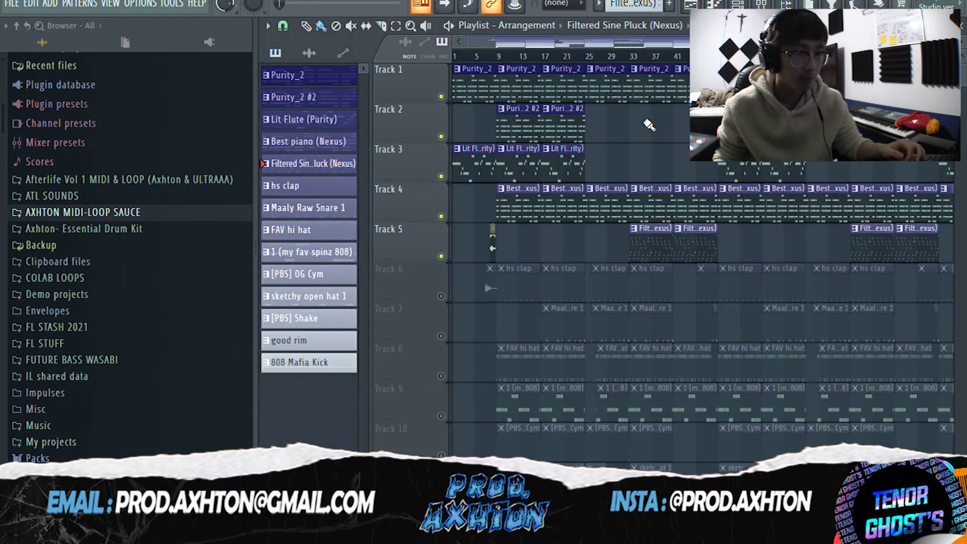
{"action": "left_click", "coordinate": [678, 58]}
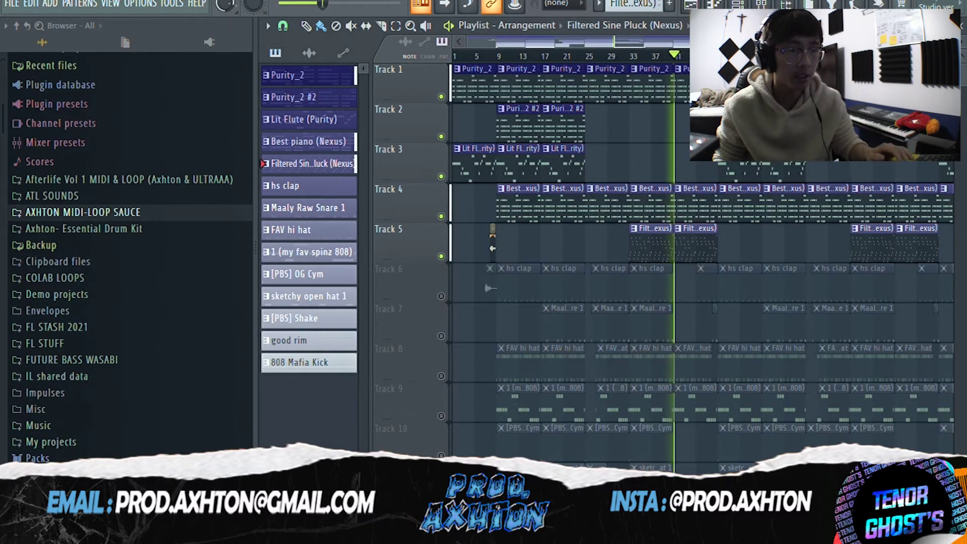
{"action": "scroll", "coordinate": [595, 163], "scroll_direction": "down", "scroll_amount": 3}
{"action": "scroll", "coordinate": [605, 151], "scroll_direction": "down", "scroll_amount": 3}
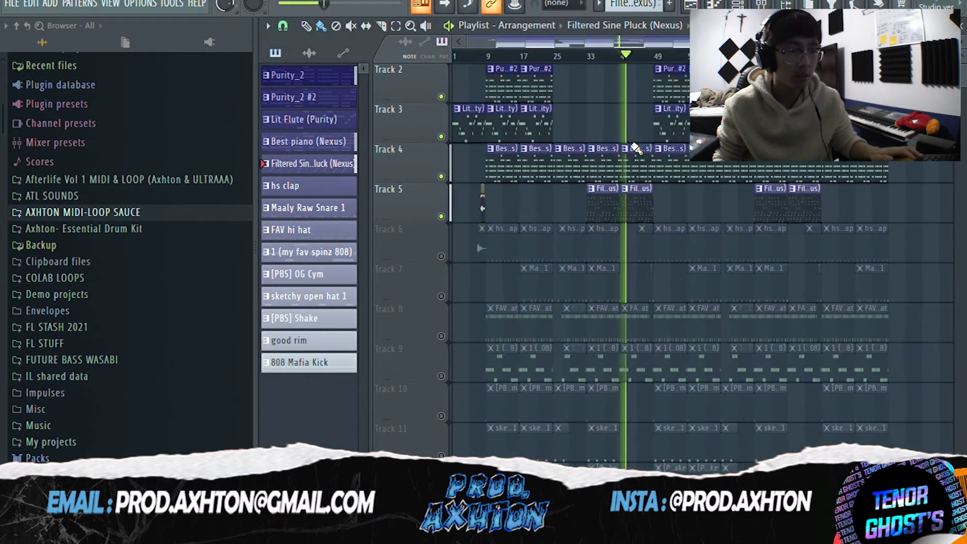
{"action": "scroll", "coordinate": [607, 148], "scroll_direction": "down", "scroll_amount": 1}
{"action": "left_click", "coordinate": [310, 53]}
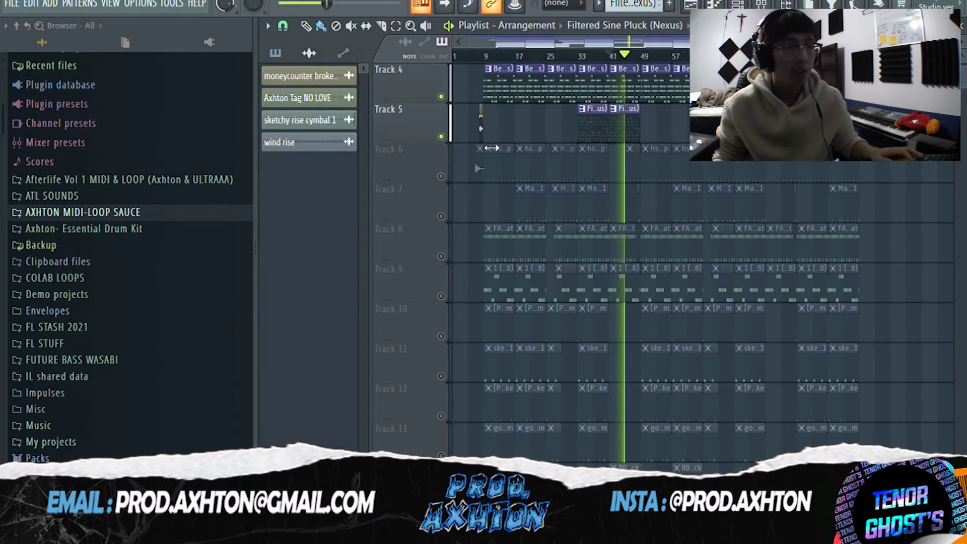
{"action": "scroll", "coordinate": [574, 156], "scroll_direction": "up", "scroll_amount": 3}
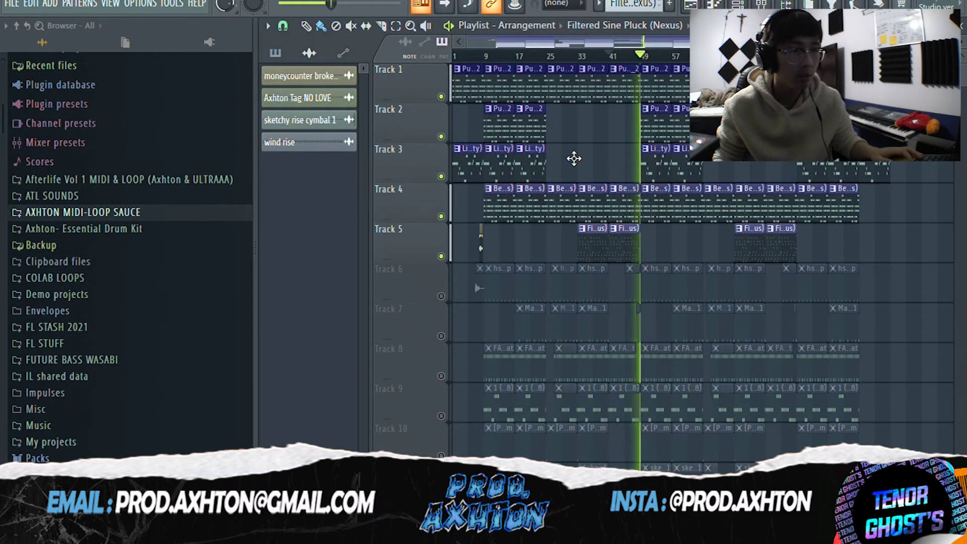
{"action": "scroll", "coordinate": [574, 158], "scroll_direction": "up", "scroll_amount": 2}
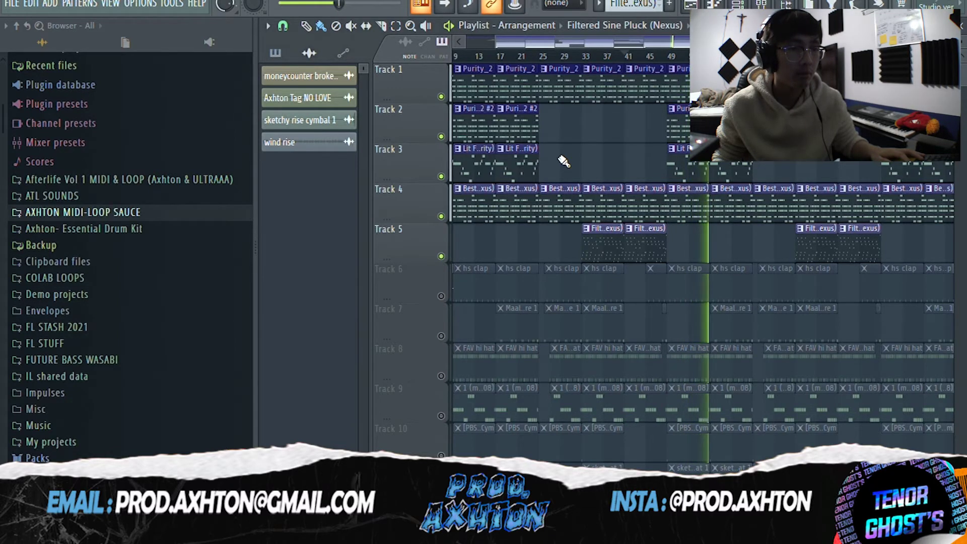
{"action": "key", "text": "space"}
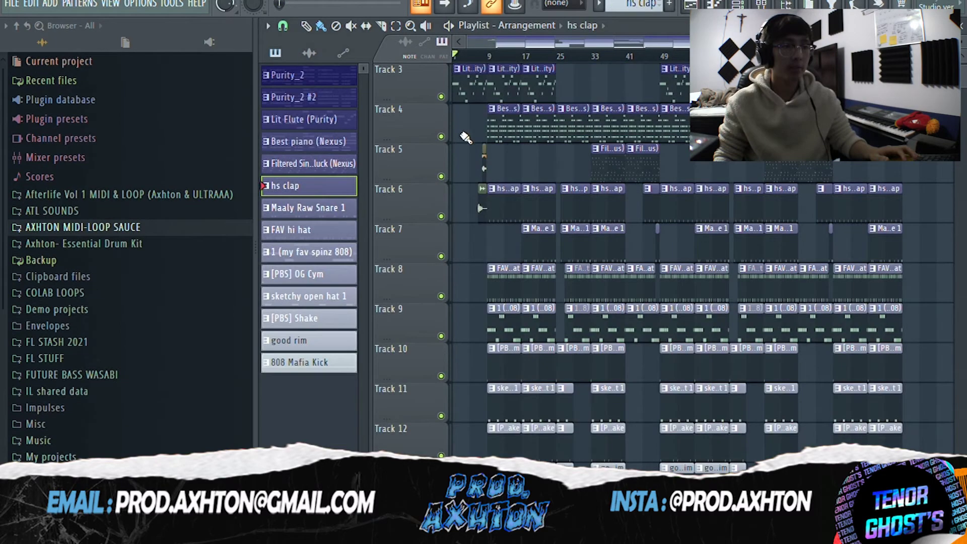
{"action": "scroll", "coordinate": [466, 137], "scroll_direction": "up", "scroll_amount": 2}
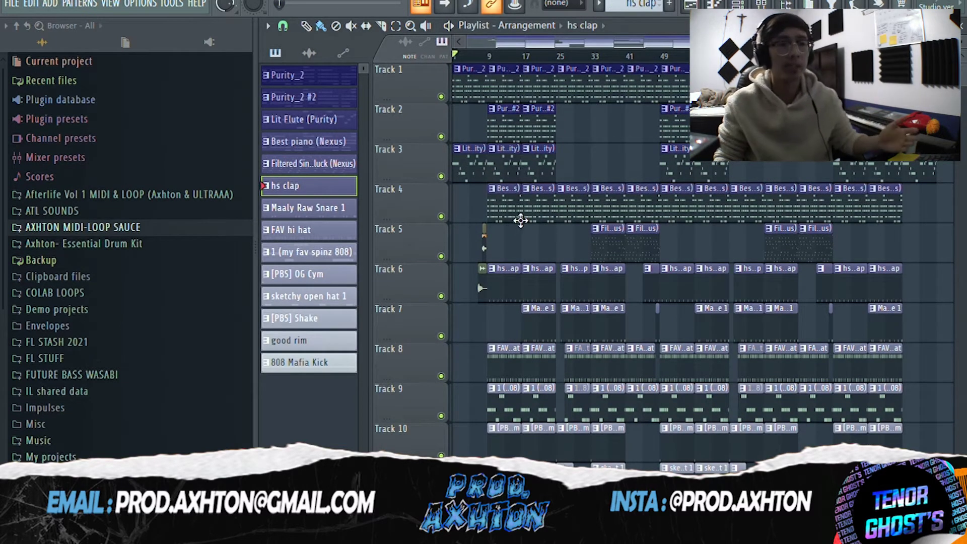
Zoom in on the playlist's opening bars and move the playback position through the intro to review the lead-in to bar 9.
{"action": "scroll", "coordinate": [579, 130], "scroll_direction": "up", "scroll_amount": 2}
{"action": "scroll", "coordinate": [577, 127], "scroll_direction": "up", "scroll_amount": 1}
{"action": "mouse_move", "coordinate": [632, 45]}
{"action": "left_mouse_down"}
{"action": "mouse_move", "coordinate": [478, 47]}
{"action": "mouse_move", "coordinate": [538, 58]}
{"action": "mouse_move", "coordinate": [436, 65]}
{"action": "left_mouse_up"}
{"action": "left_click", "coordinate": [489, 58]}
{"action": "scroll", "coordinate": [498, 85], "scroll_direction": "down", "scroll_amount": 2}
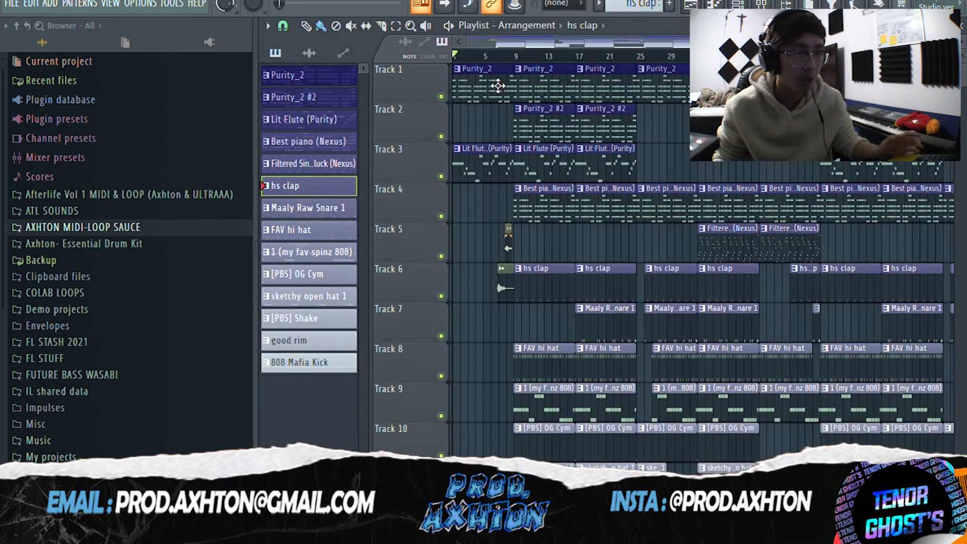
{"action": "left_click", "coordinate": [491, 58]}
{"action": "mouse_move", "coordinate": [491, 60]}
{"action": "left_mouse_down"}
{"action": "mouse_move", "coordinate": [453, 61]}
{"action": "mouse_move", "coordinate": [527, 58]}
{"action": "left_mouse_up"}
Play the hs clap and Maaly Raw Snare 1 patterns in the piano roll to review their note placement.
{"action": "key", "text": "space"}
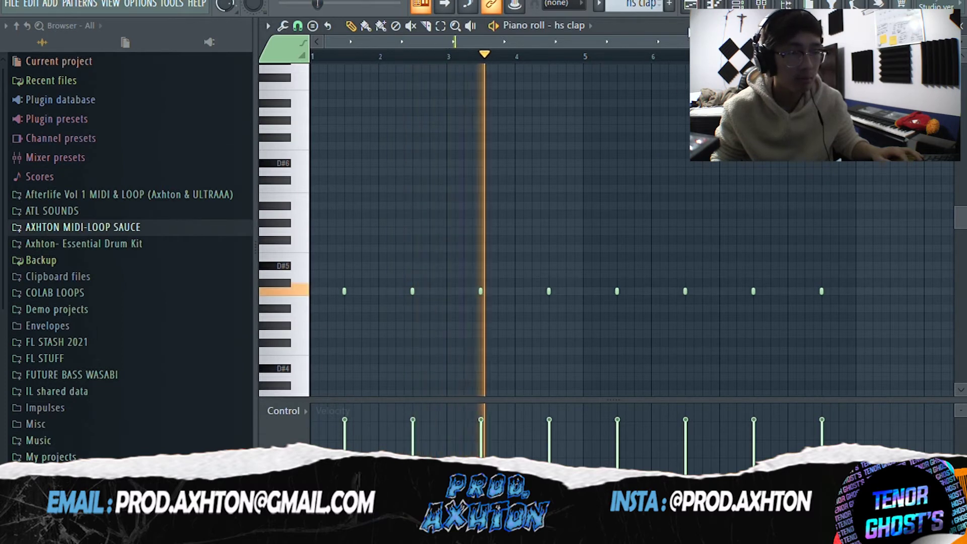
{"action": "key", "text": "space"}
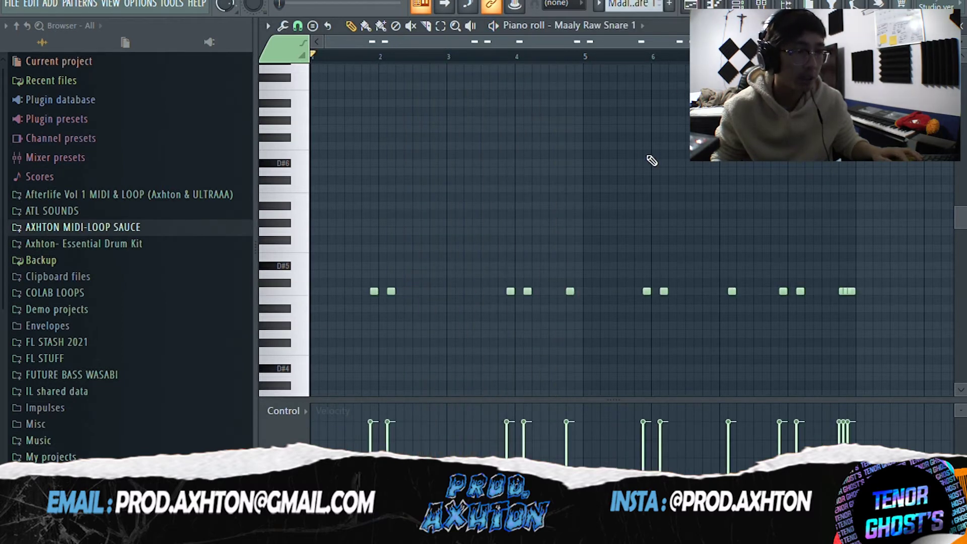
{"action": "key", "text": "space"}
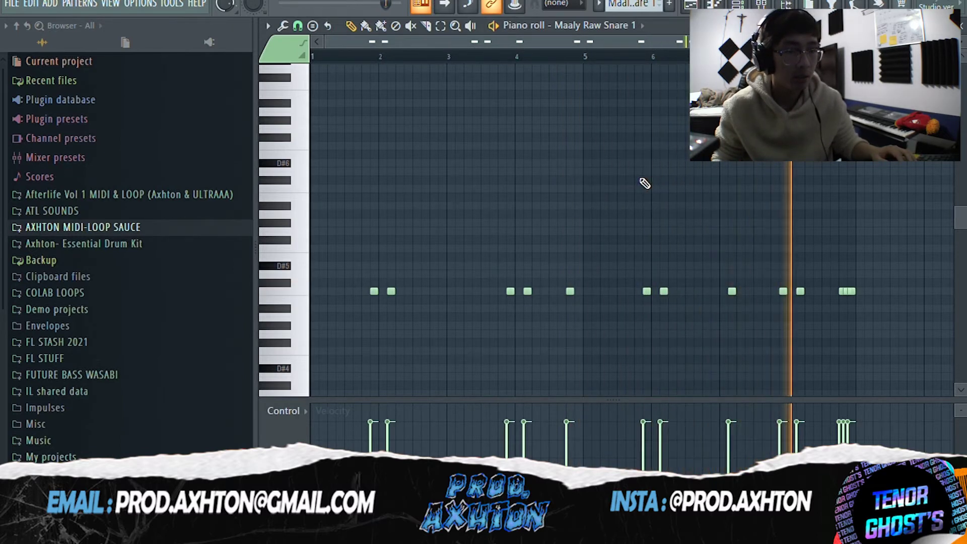
{"action": "key", "text": "space"}
Review the FAV hi hat and 1 (my fav spinz 808) patterns in the piano roll and play the 808 notes.
{"action": "key", "text": "KP_Add"}
{"action": "scroll", "coordinate": [833, 171], "scroll_direction": "down", "scroll_amount": 1}
{"action": "scroll", "coordinate": [894, 171], "scroll_direction": "up", "scroll_amount": 1}
{"action": "key", "text": "space"}
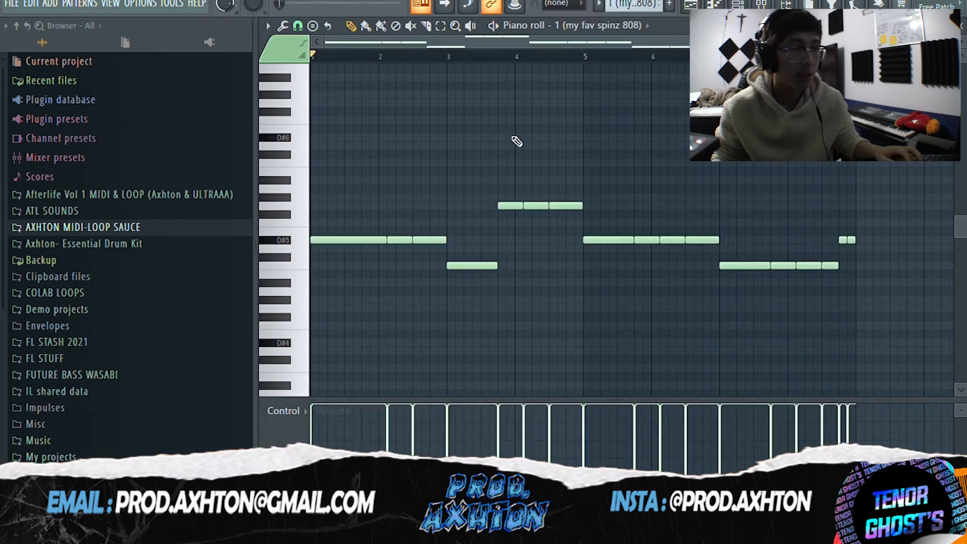
{"action": "key", "text": "space"}
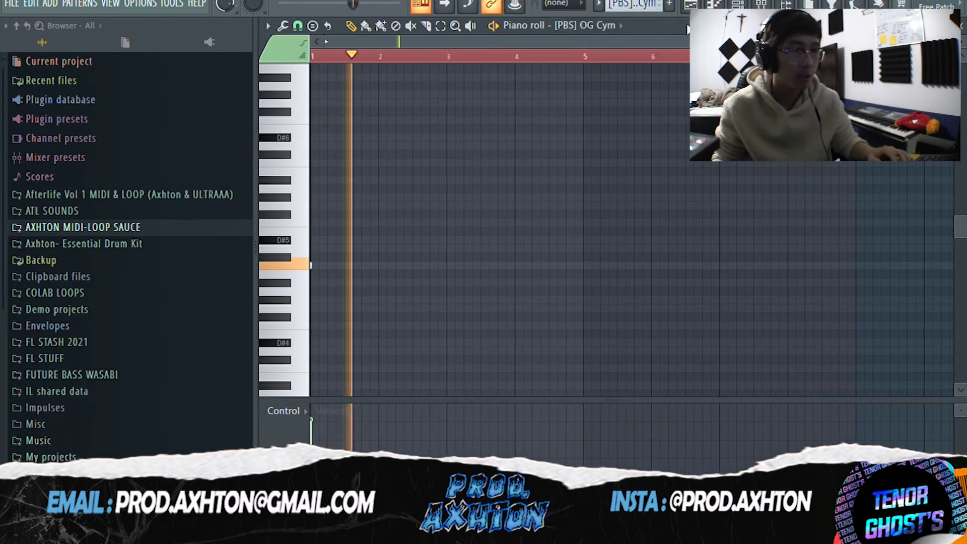
Play through the sketchy open hat 1 and [PBS] Shake patterns, and continue to the 808 Mafia Kick notes.
{"action": "key", "text": "alt+Down"}
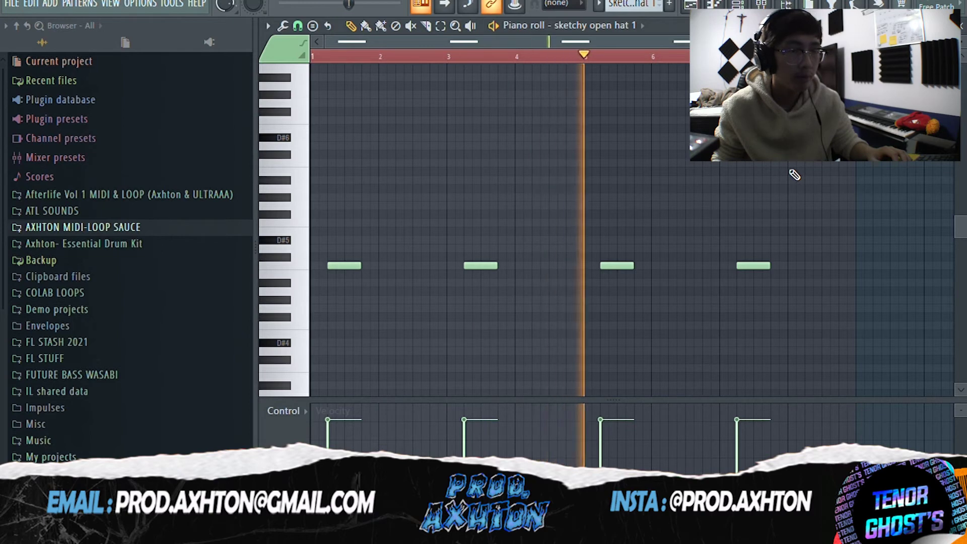
{"action": "key", "text": "space"}
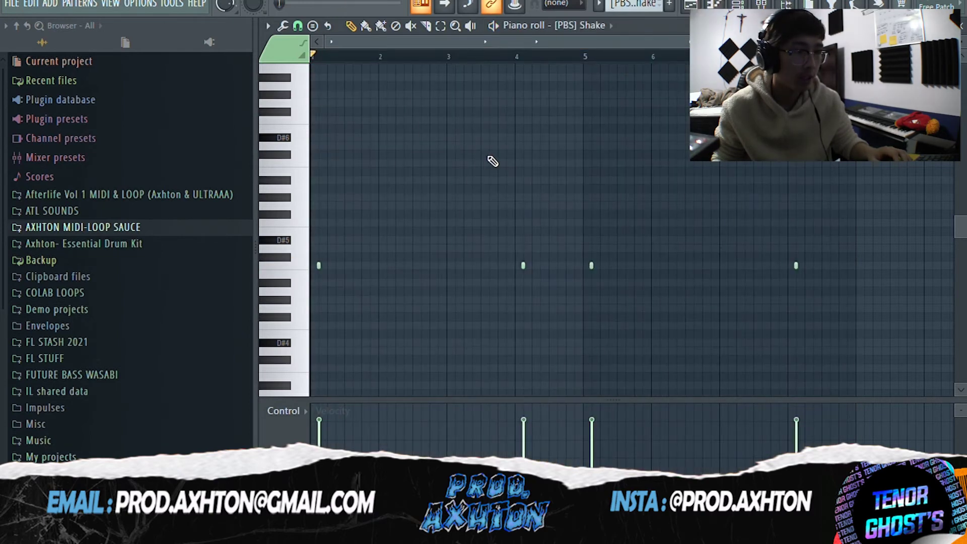
{"action": "key", "text": "space"}
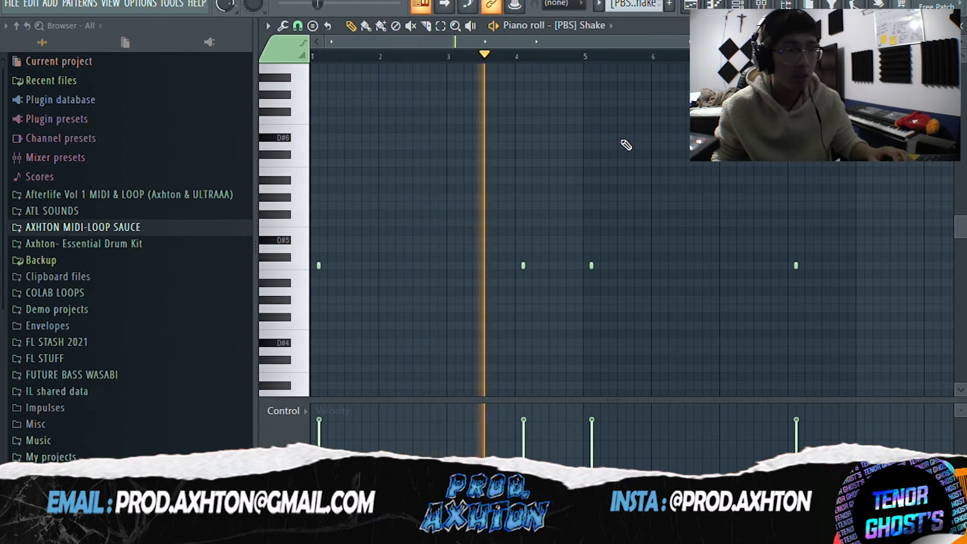
{"action": "key", "text": "space"}
{"action": "key", "text": "KP_Add"}
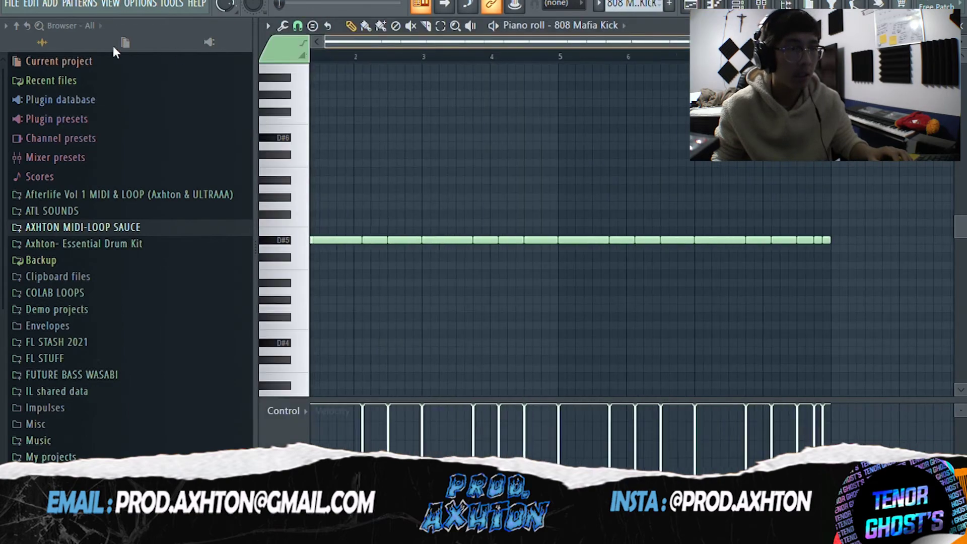
{"action": "scroll", "coordinate": [695, 169], "scroll_direction": "down", "scroll_amount": 1}
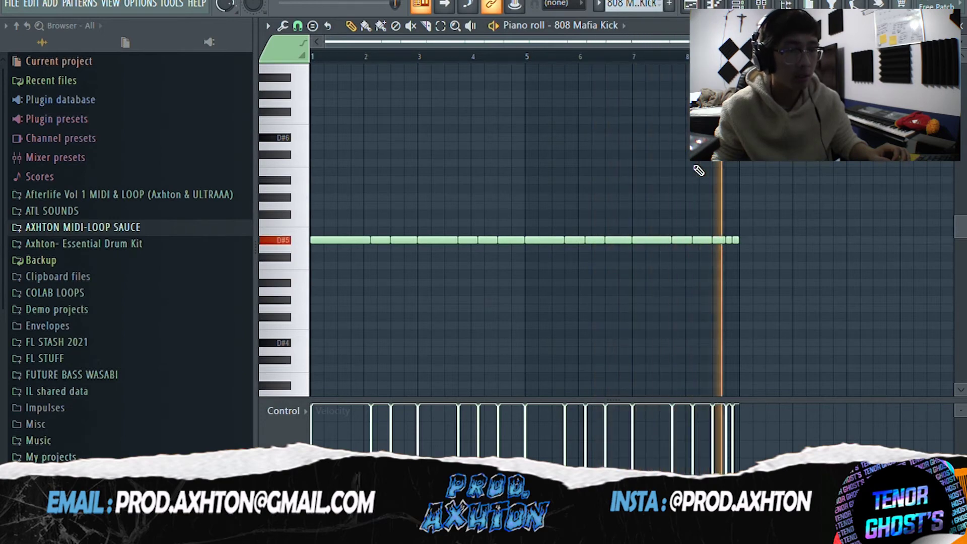
Return to the playlist and review how the drum patterns are laid out across Tracks 6 to 14.
{"action": "key", "text": "F5"}
{"action": "scroll", "coordinate": [463, 177], "scroll_direction": "down", "scroll_amount": 4}
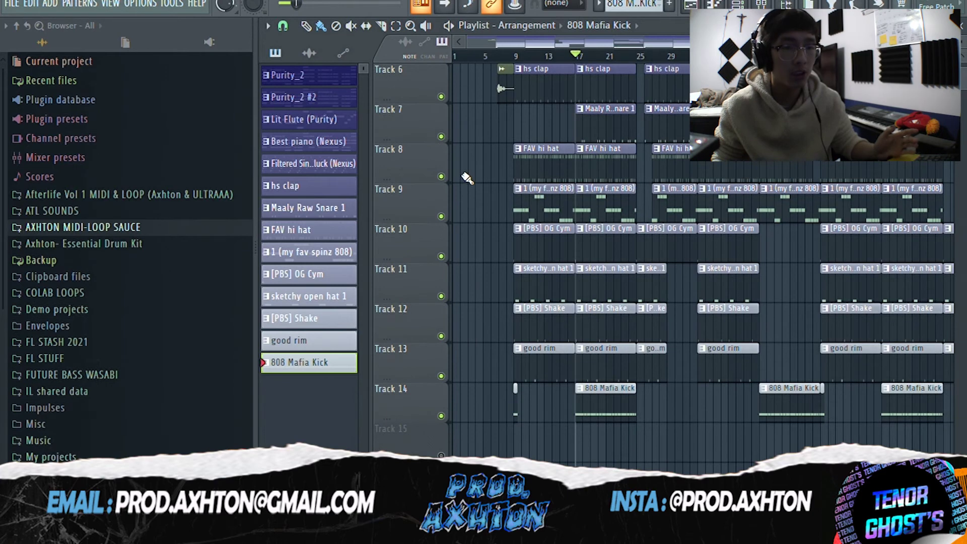
{"action": "key", "text": "space"}
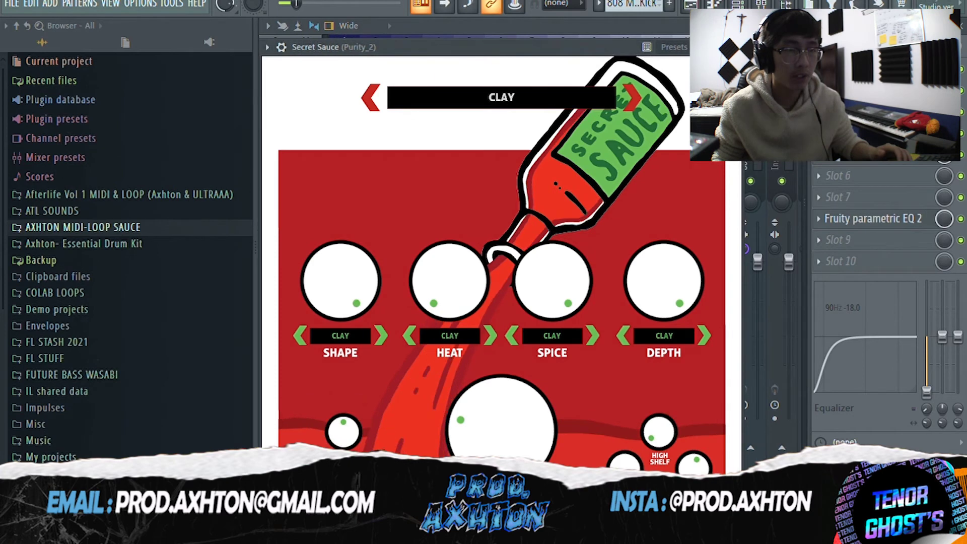
Inspect the Purity_2 mixer channel's effects, including Secret Sauce with the CLAY preset, Fruity Delay 3 and Fruity parametric EQ 2.
{"action": "left_click_drag", "start_coordinate": [563, 29], "coordinate": [626, 13]}
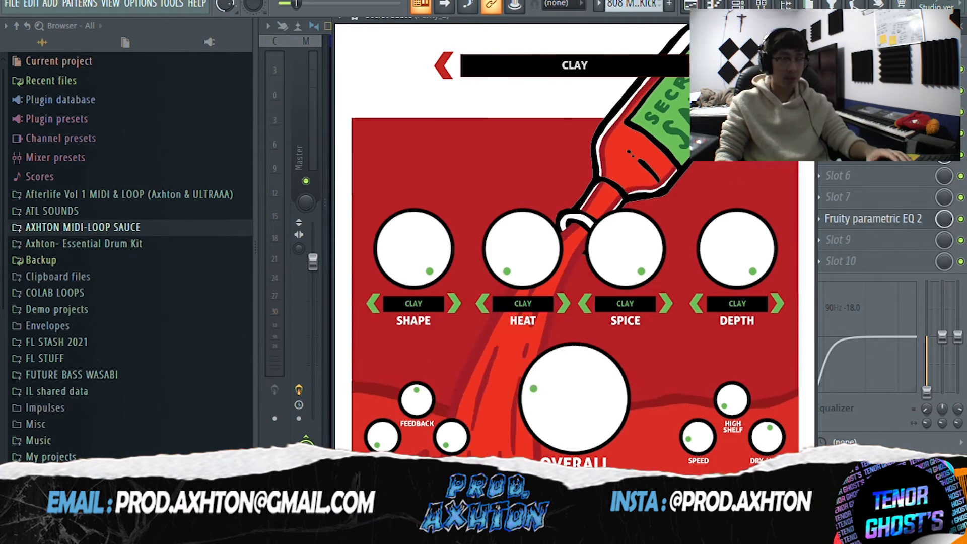
{"action": "left_click_drag", "start_coordinate": [674, 17], "coordinate": [603, 50]}
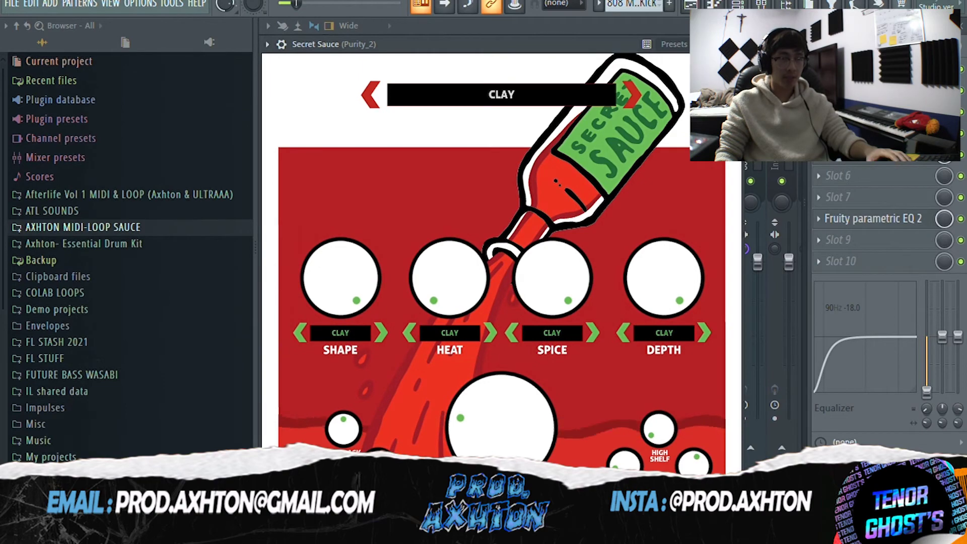
{"action": "left_click", "coordinate": [734, 45]}
{"action": "left_click", "coordinate": [877, 135]}
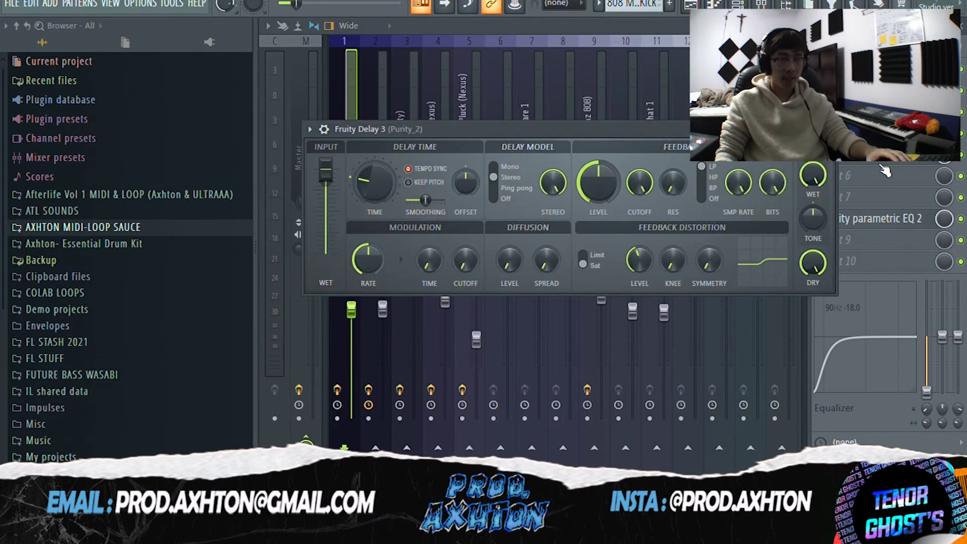
{"action": "left_click", "coordinate": [884, 163]}
{"action": "left_click", "coordinate": [882, 222]}
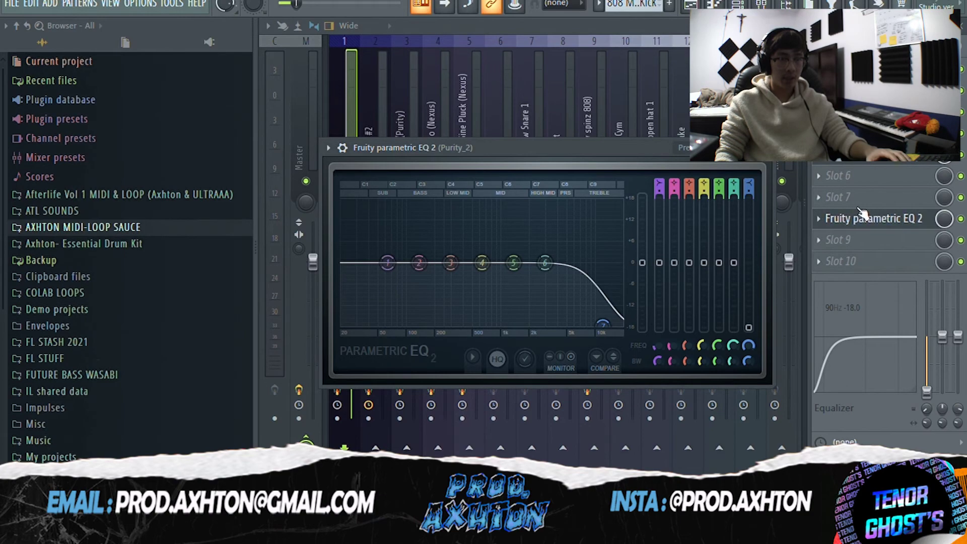
{"action": "left_click", "coordinate": [767, 149]}
Inspect the Purity_2 #2 channel's effects: Soundtoys Effect Rack, Secret Sauce, ValhallaVintageVerb, Fruity Chorus, Fruity Love Philter and Fruity parametric EQ 2.
{"action": "left_click", "coordinate": [374, 224]}
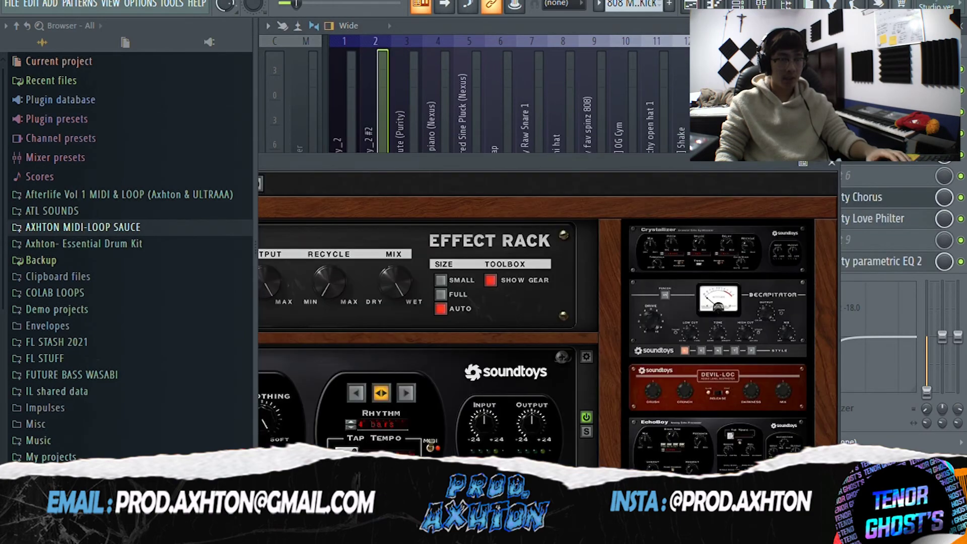
{"action": "left_click_drag", "start_coordinate": [714, 170], "coordinate": [478, 173]}
{"action": "left_click", "coordinate": [891, 162]}
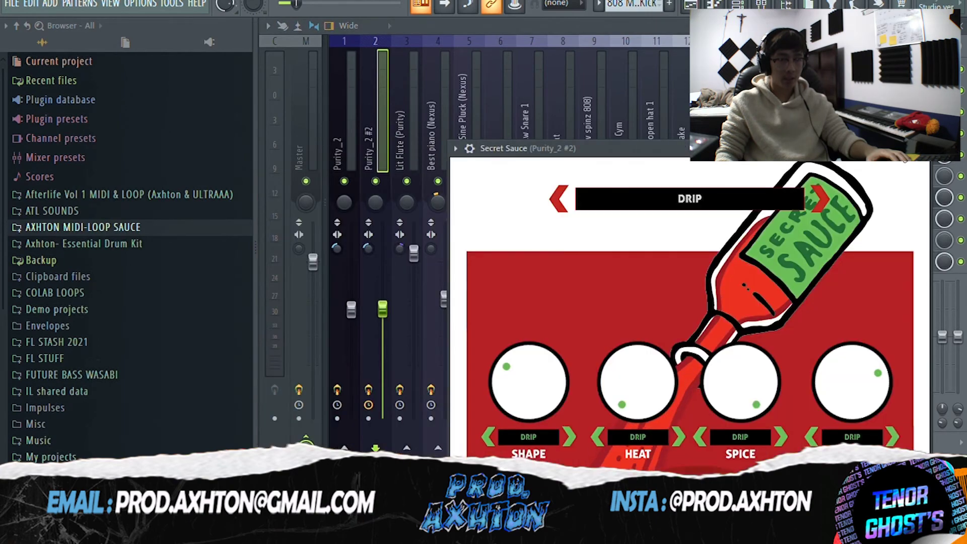
{"action": "left_click_drag", "start_coordinate": [811, 154], "coordinate": [634, 156]}
{"action": "left_click", "coordinate": [909, 163]}
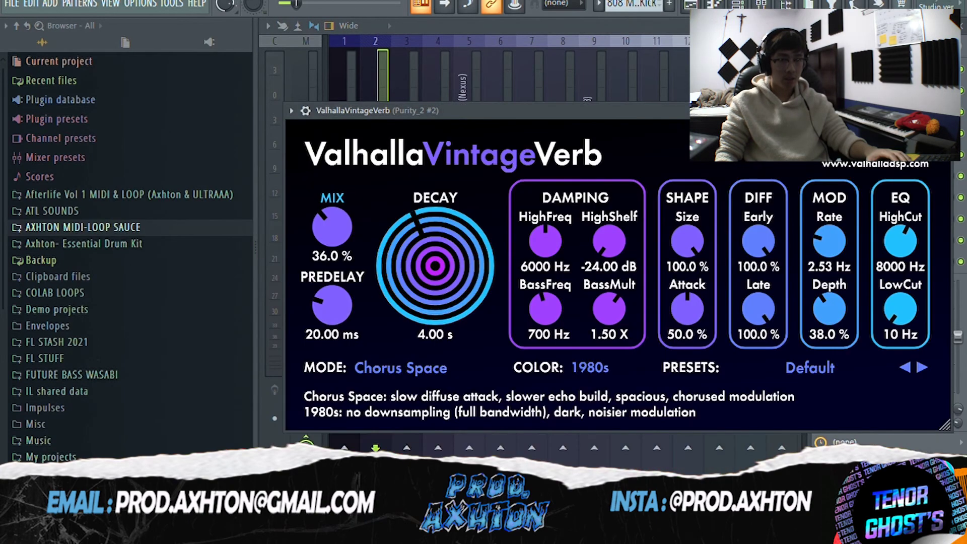
{"action": "left_click", "coordinate": [880, 204]}
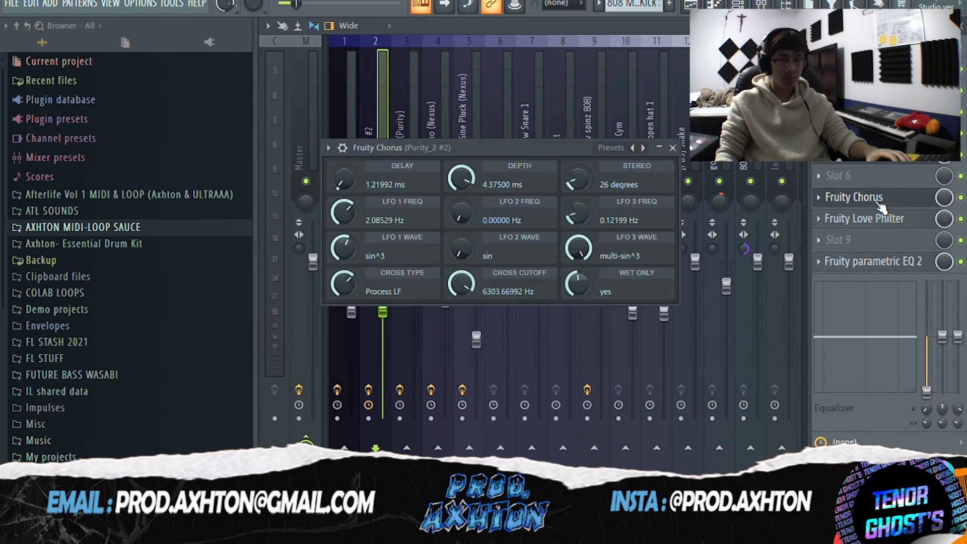
{"action": "left_click", "coordinate": [890, 224]}
{"action": "left_click", "coordinate": [893, 266]}
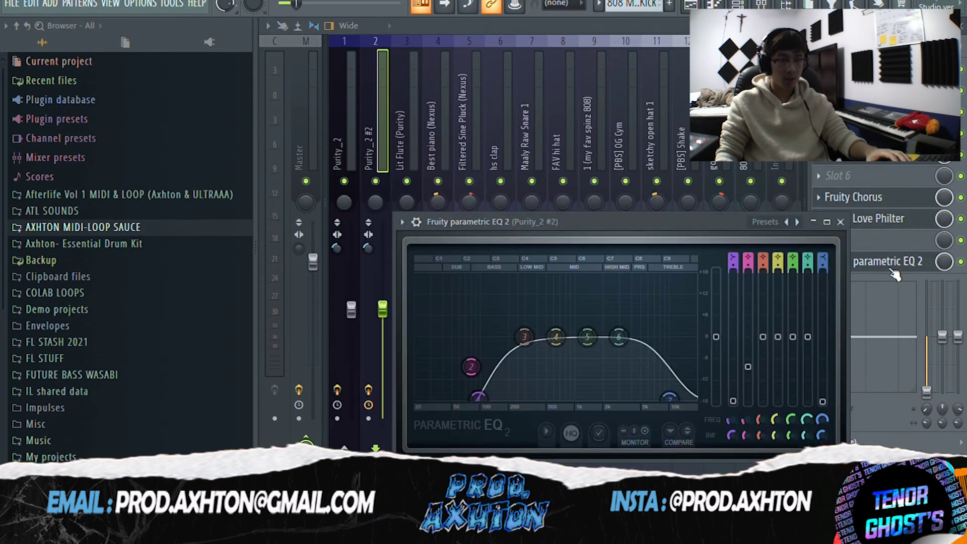
Inspect the two Fruity parametric EQ 2 effects on the Lit Flute (Purity) mixer channel.
{"action": "left_click", "coordinate": [411, 153]}
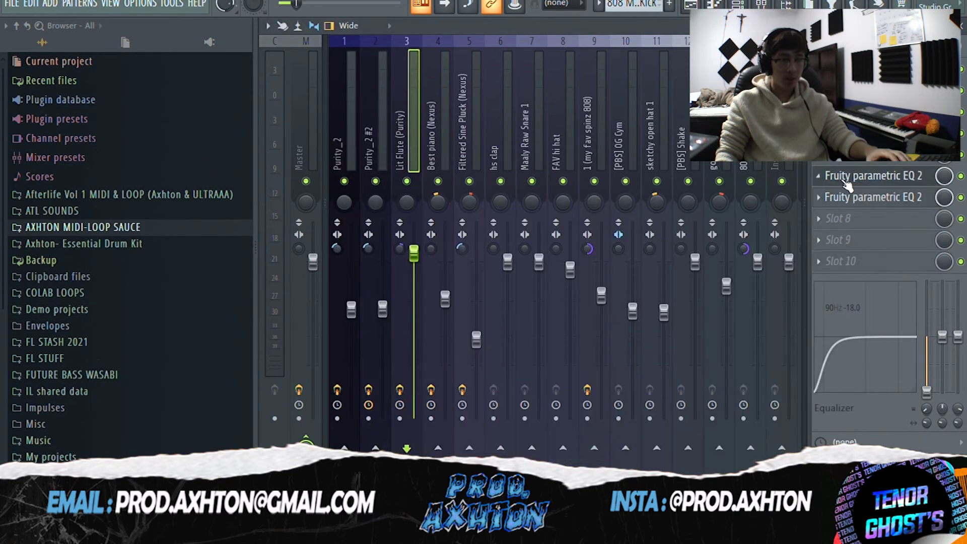
{"action": "left_click", "coordinate": [885, 180]}
{"action": "left_click", "coordinate": [891, 201]}
Inspect the Fruity parametric EQ 2 on the Best piano (Nexus) and Filtered Sine Pluck (Nexus) mixer channels.
{"action": "left_click", "coordinate": [435, 139]}
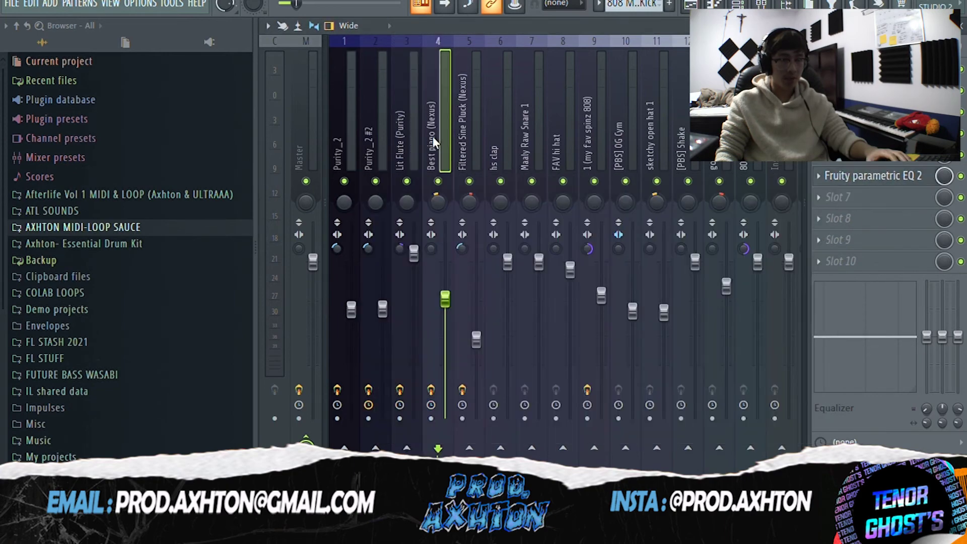
{"action": "left_click", "coordinate": [852, 180]}
{"action": "left_click_drag", "start_coordinate": [623, 222], "coordinate": [620, 184]}
{"action": "left_click", "coordinate": [479, 143]}
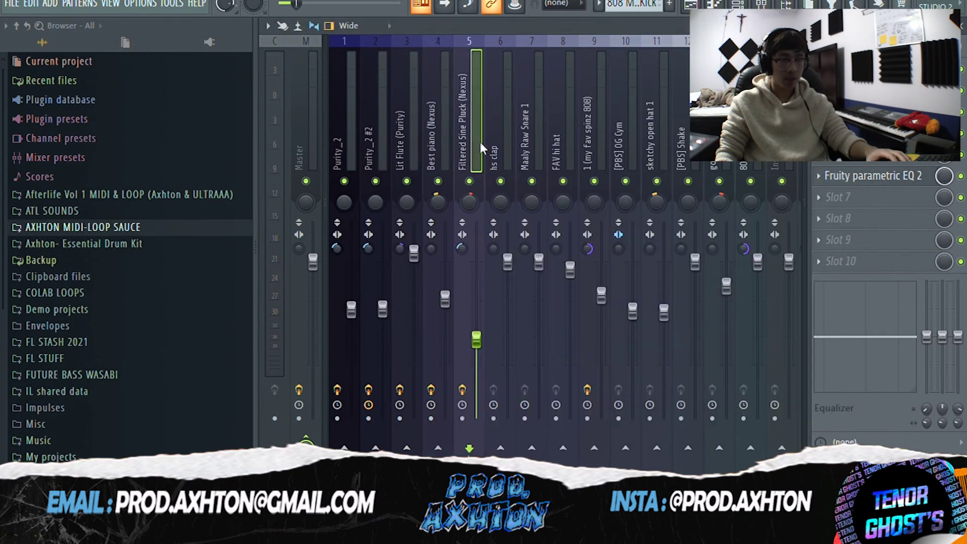
{"action": "left_click", "coordinate": [887, 179]}
{"action": "left_click_drag", "start_coordinate": [523, 121], "coordinate": [594, 307]}
Check the effect slots of the drum mixer channels, including hs clap, Maaly Raw Snare 1, good rim and FAV hi hat.
{"action": "left_click", "coordinate": [497, 136]}
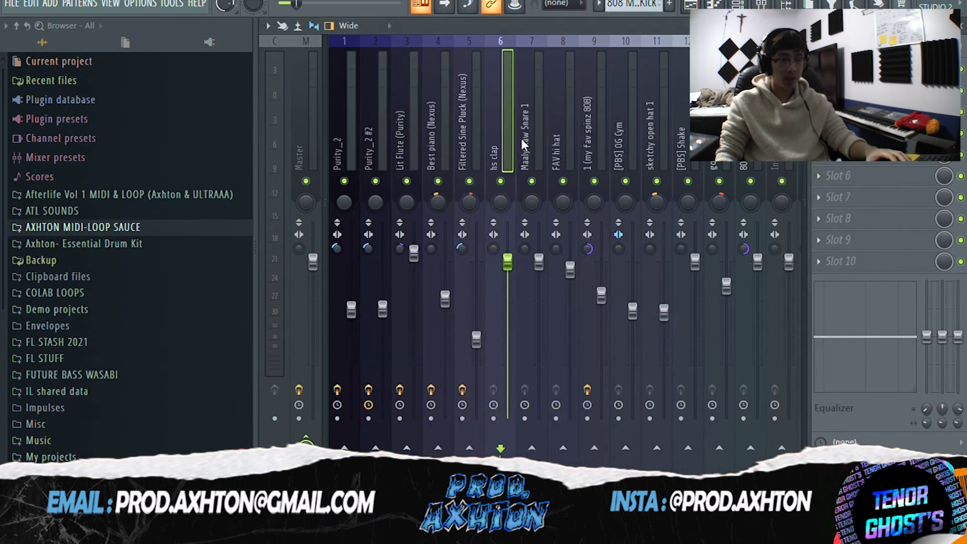
{"action": "left_click", "coordinate": [522, 138]}
{"action": "left_click", "coordinate": [718, 143]}
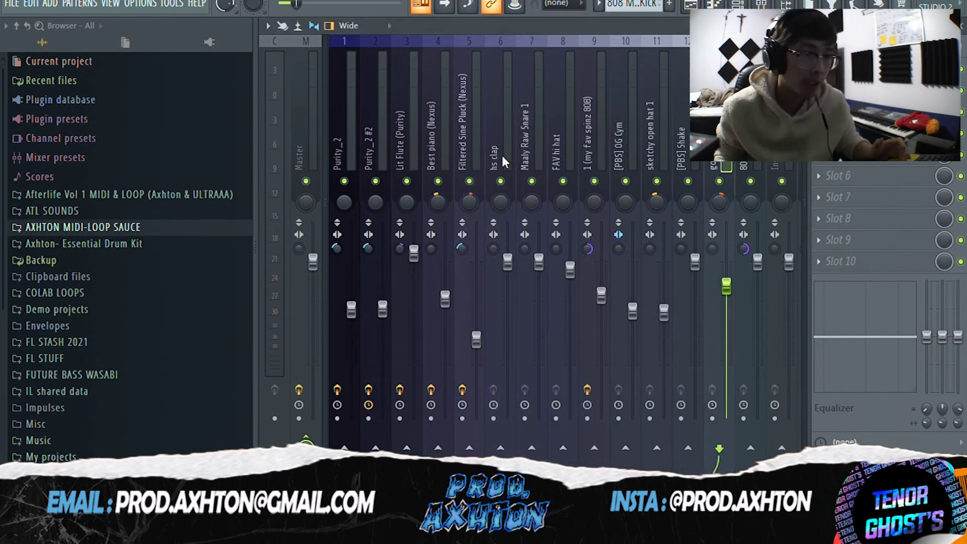
{"action": "left_click", "coordinate": [501, 153]}
{"action": "left_click", "coordinate": [526, 152]}
{"action": "left_click", "coordinate": [569, 151]}
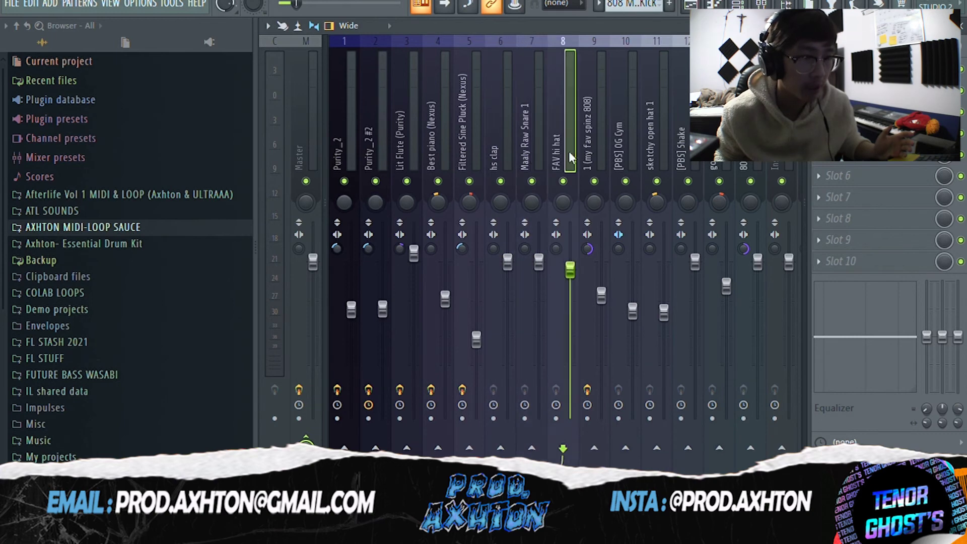
Inspect the Fruity parametric EQ 2 curve on the 1 (my fav spinz 808) mixer channel.
{"action": "left_click", "coordinate": [601, 150]}
{"action": "left_click", "coordinate": [854, 164]}
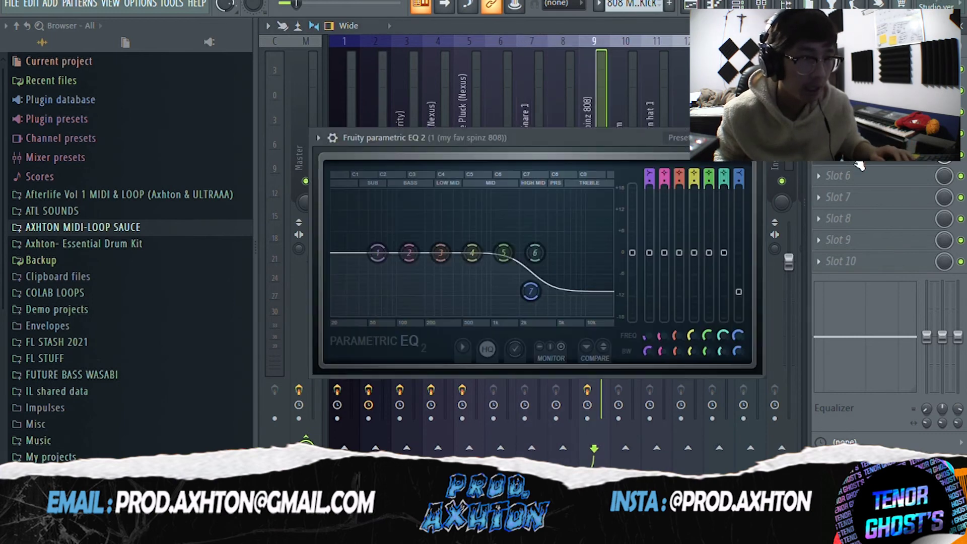
{"action": "left_click_drag", "start_coordinate": [560, 147], "coordinate": [639, 64]}
Return to the playlist and zoom out to show the full arrangement across its length.
{"action": "key", "text": "F5"}
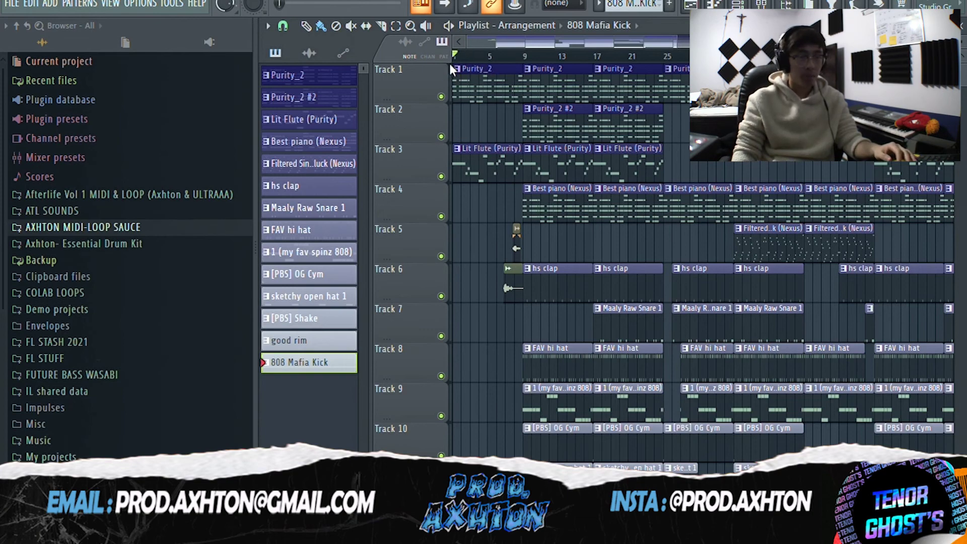
{"action": "scroll", "coordinate": [688, 54], "scroll_direction": "down", "scroll_amount": 3}
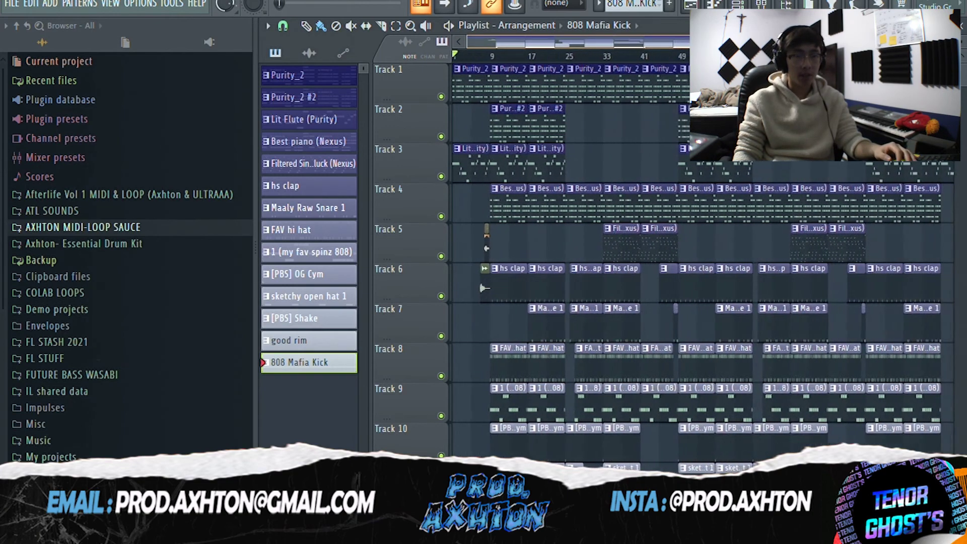
{"action": "left_click_drag", "start_coordinate": [907, 42], "coordinate": [884, 42]}
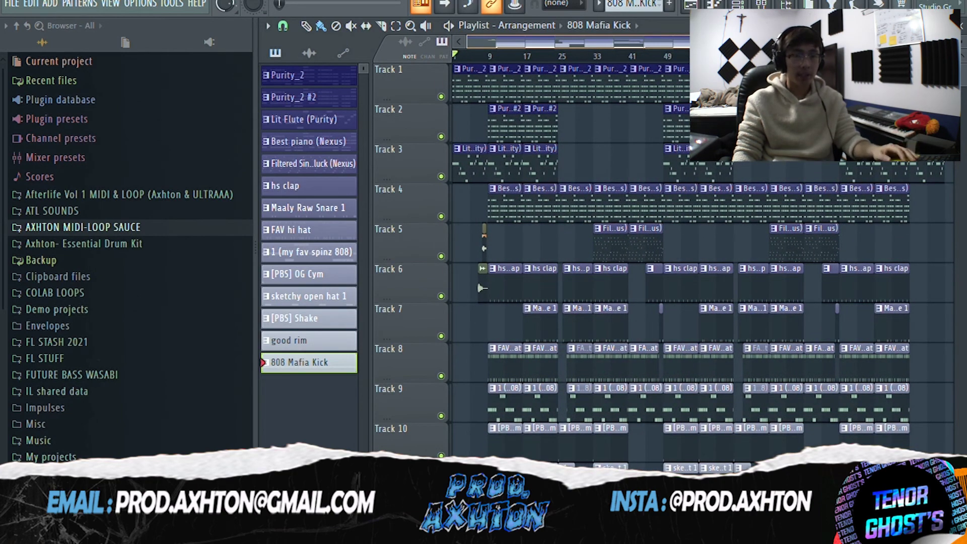
{"action": "scroll", "coordinate": [687, 55], "scroll_direction": "up", "scroll_amount": 1}
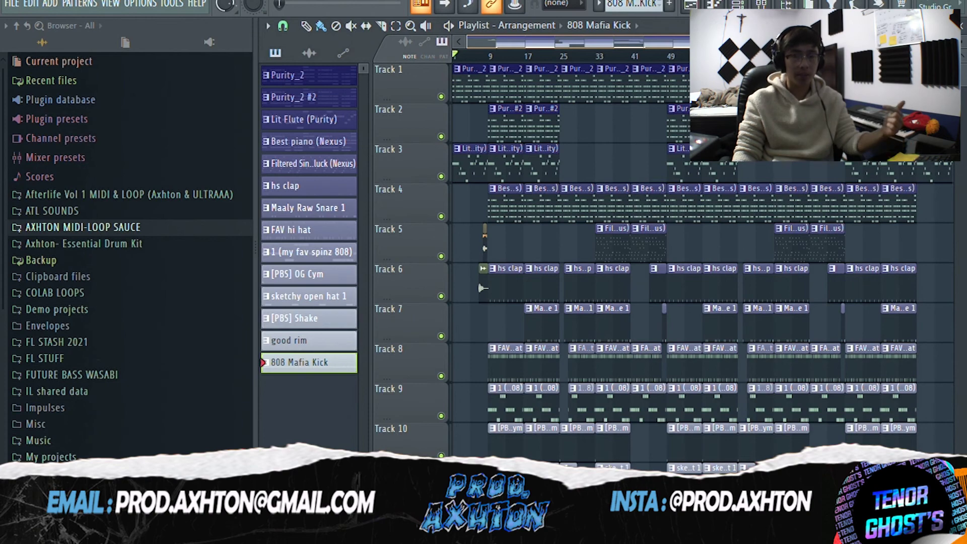
{"action": "scroll", "coordinate": [687, 252], "scroll_direction": "down", "scroll_amount": 1}
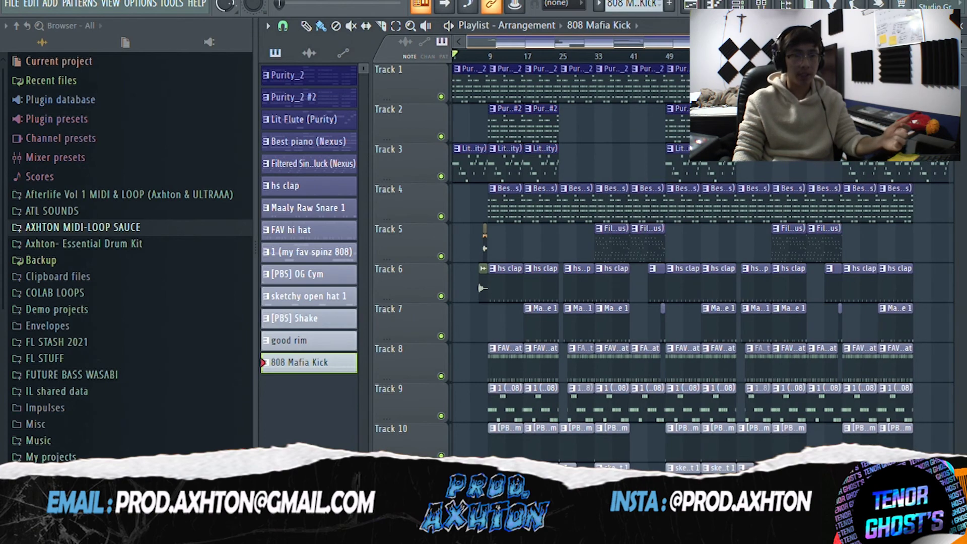